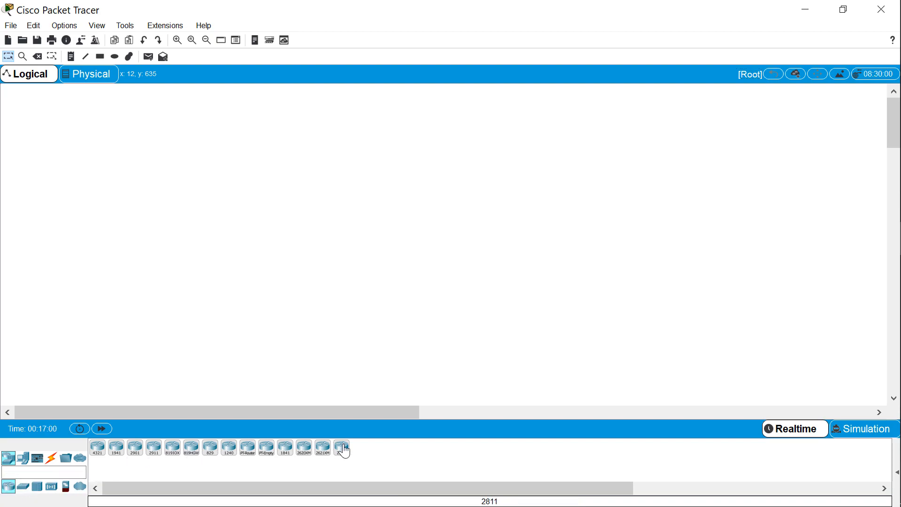
# Place a 2811 router in the workspace and a 2960-24TT switch beside it
pyautogui.moveTo(345, 452); pyautogui.dragTo(328, 377)
pyautogui.moveTo(302, 208); pyautogui.dragTo(286, 194)
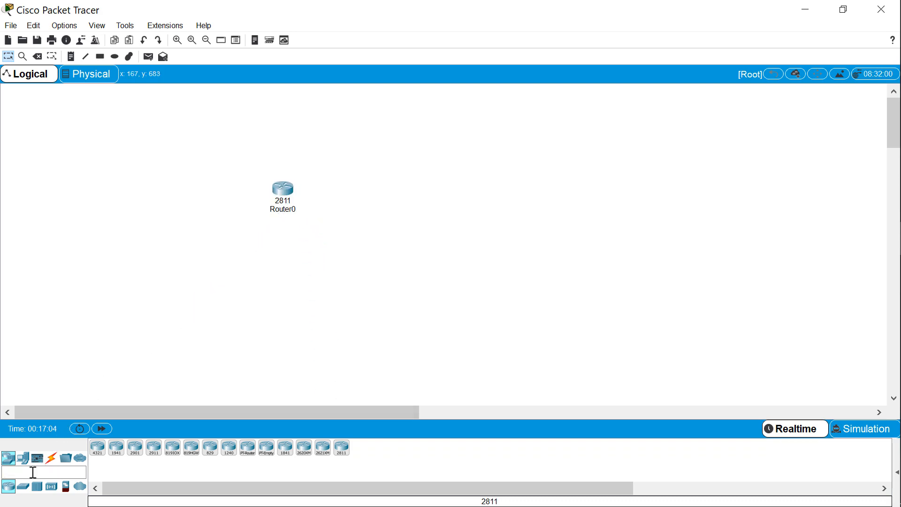
pyautogui.click(24, 489)
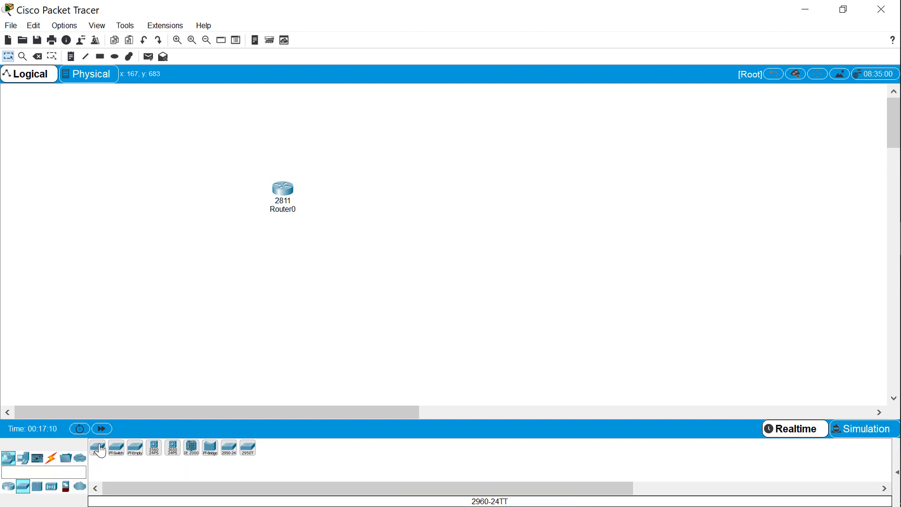
pyautogui.moveTo(100, 451); pyautogui.dragTo(210, 376)
pyautogui.moveTo(353, 195); pyautogui.dragTo(356, 191)
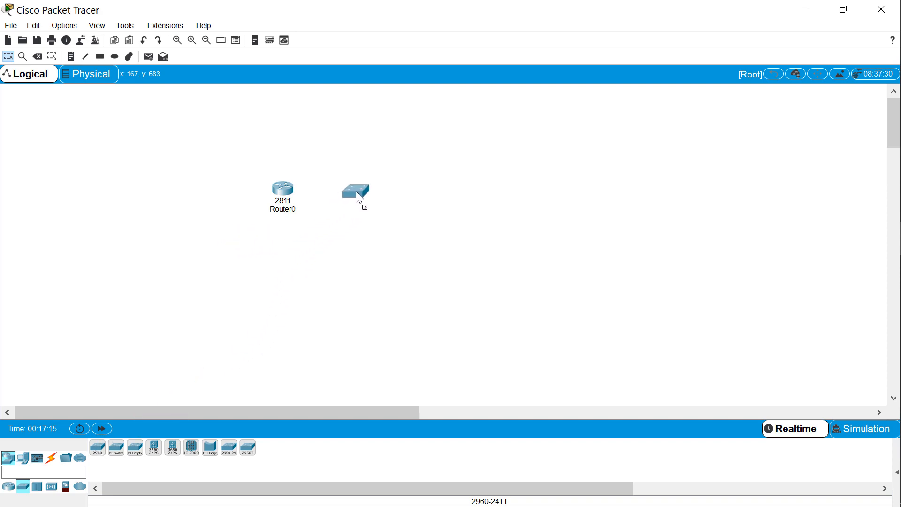
# Browse the available hubs, wireless, security, WAN emulation, end, home and smart city devices
pyautogui.click(42, 489)
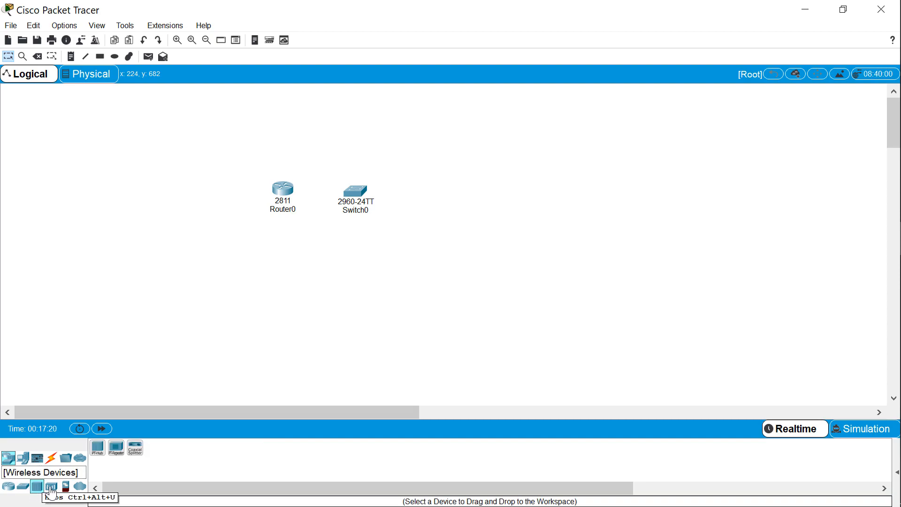
pyautogui.click(53, 488)
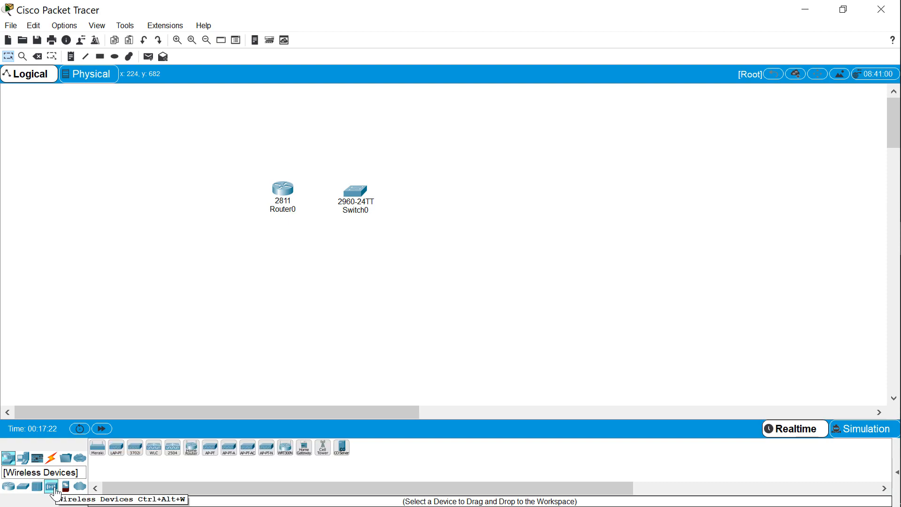
pyautogui.click(73, 493)
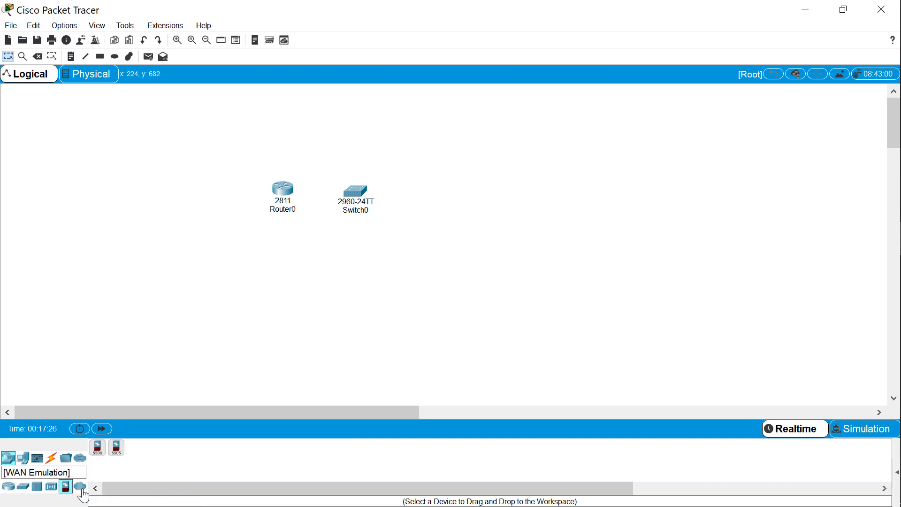
pyautogui.click(83, 492)
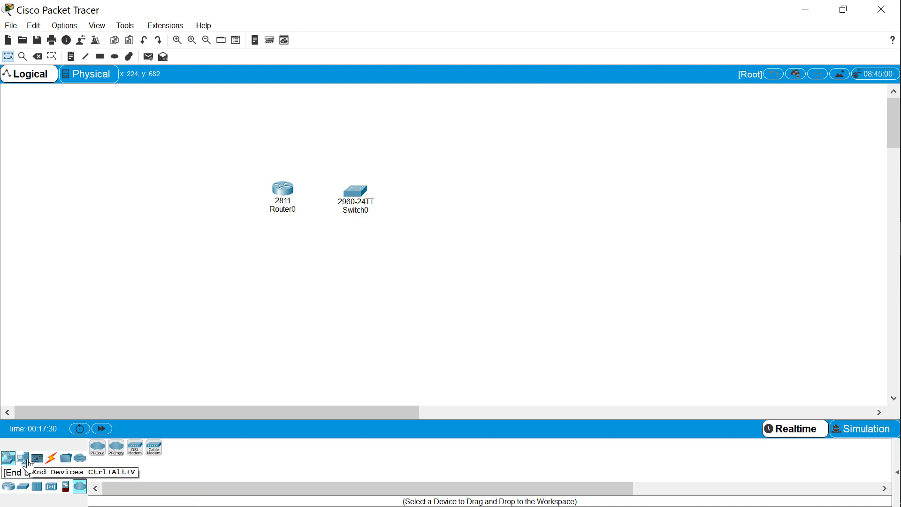
pyautogui.click(27, 462)
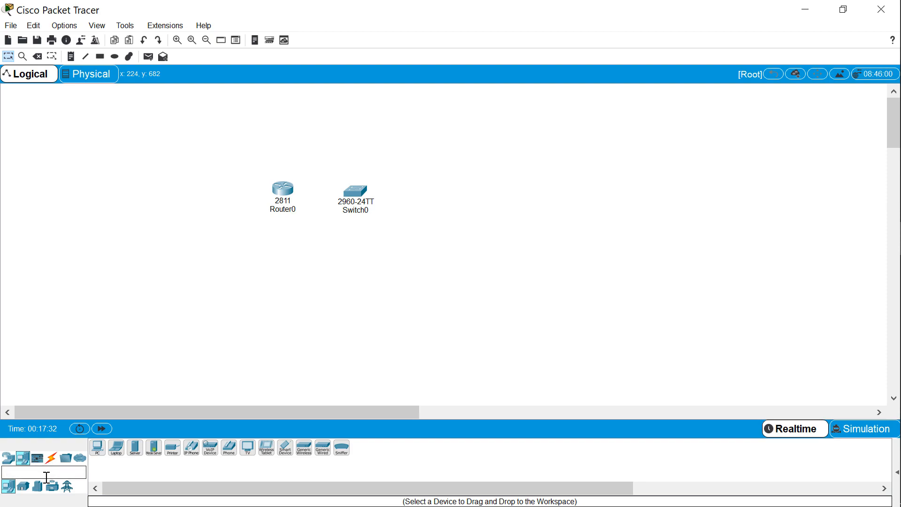
pyautogui.click(24, 488)
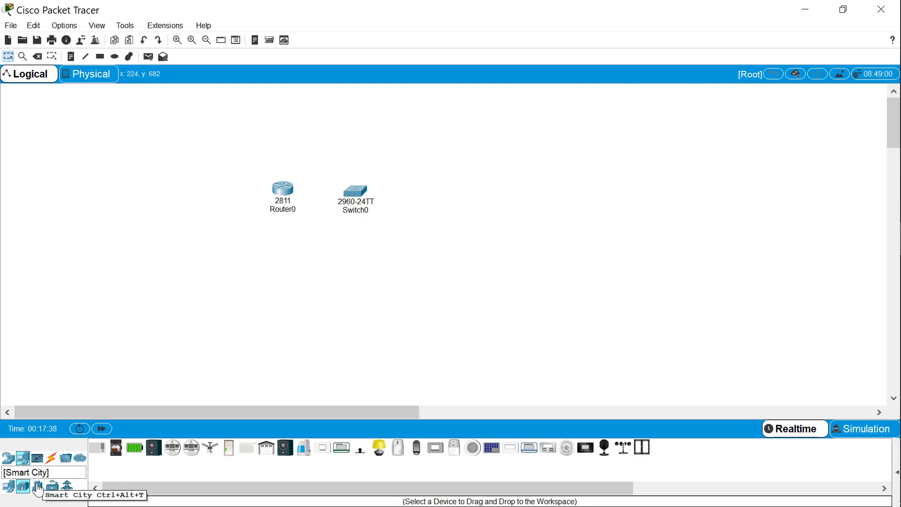
pyautogui.click(38, 487)
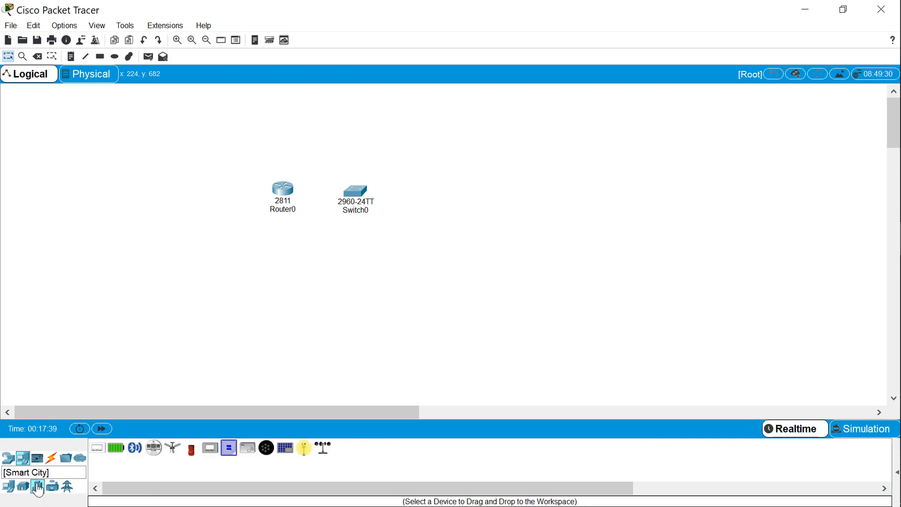
# Place two PC end devices side by side below the switch
pyautogui.click(25, 462)
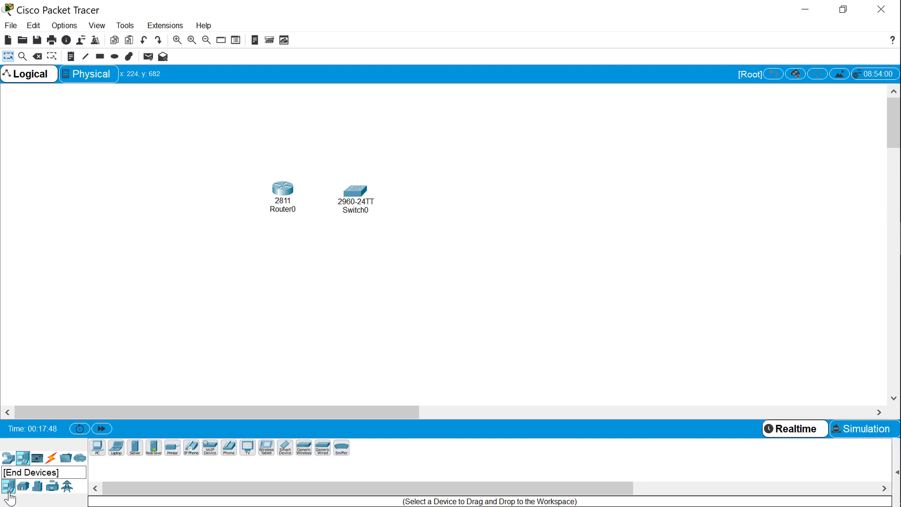
pyautogui.moveTo(97, 448); pyautogui.dragTo(334, 272)
pyautogui.moveTo(97, 448); pyautogui.dragTo(312, 357)
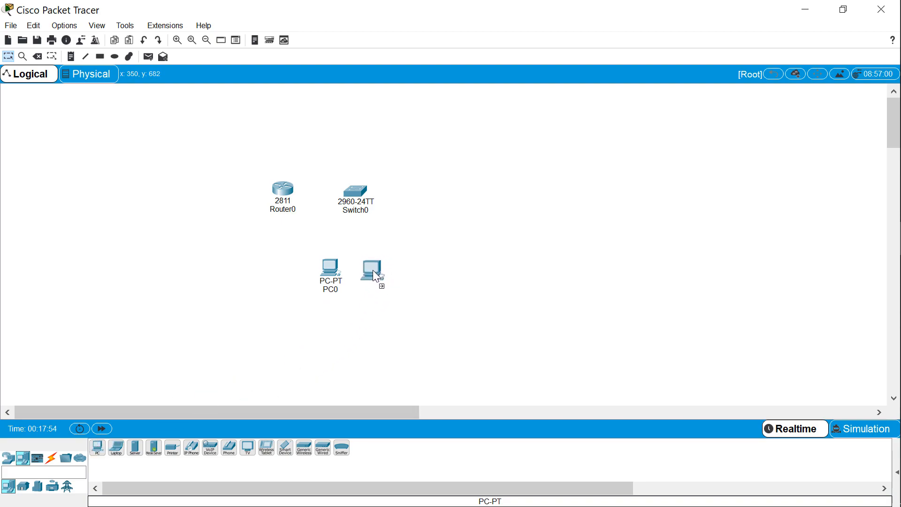
pyautogui.moveTo(383, 267); pyautogui.dragTo(382, 266)
pyautogui.moveTo(389, 293)
pyautogui.moveTo(365, 192)
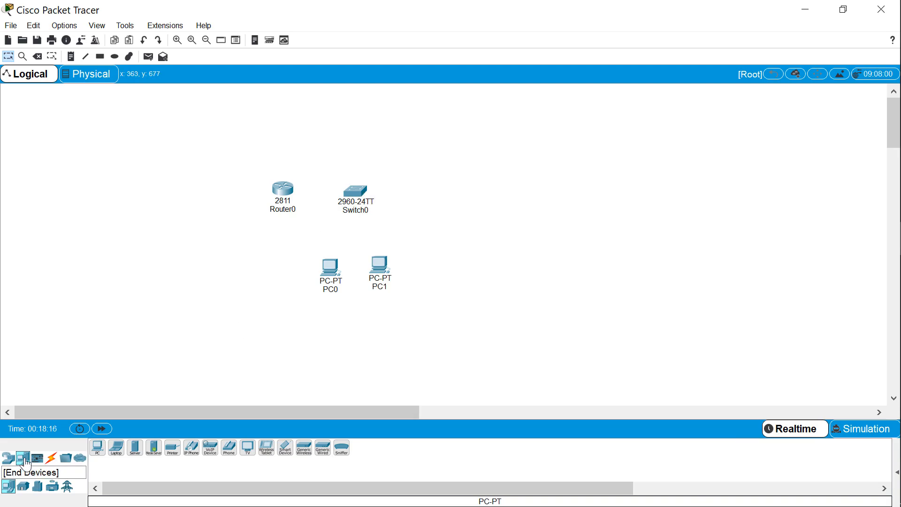
# Connect PC0's FastEthernet0 port to the switch's FastEthernet0/1 port with a copper straight-through cable
pyautogui.click(52, 458)
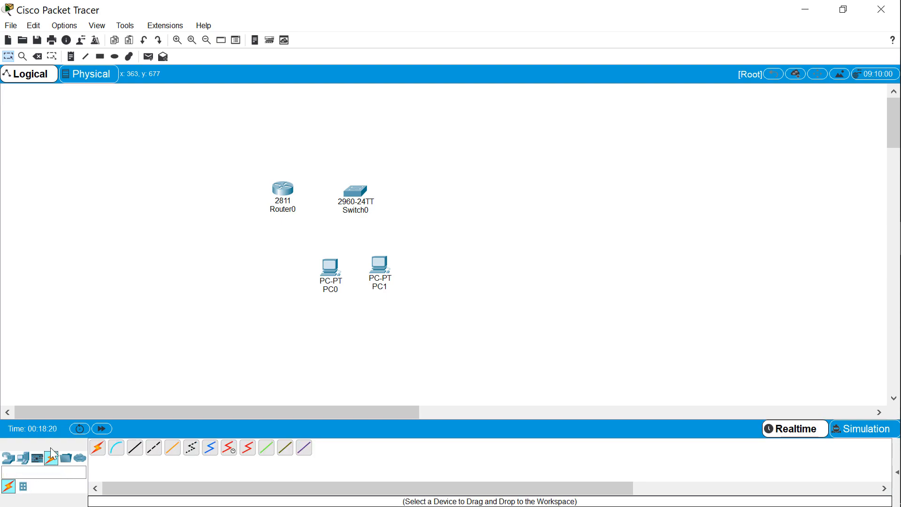
pyautogui.click(97, 455)
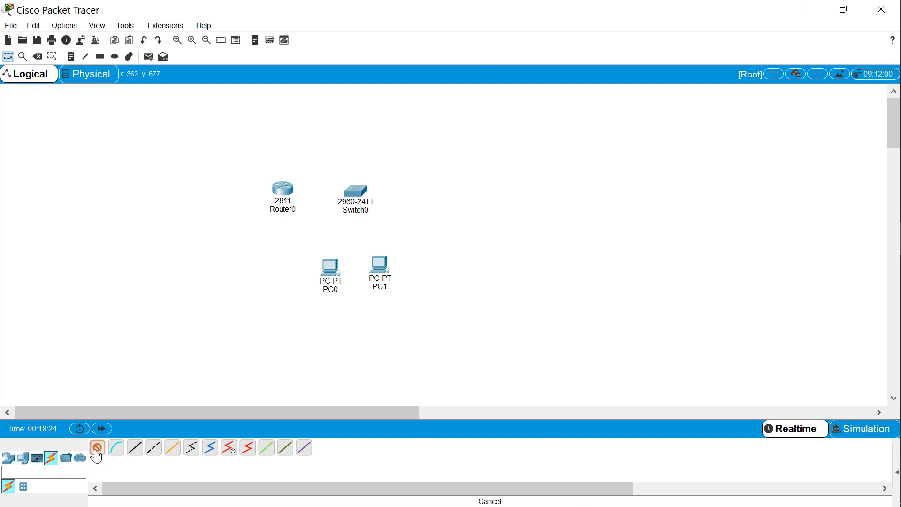
pyautogui.click(113, 455)
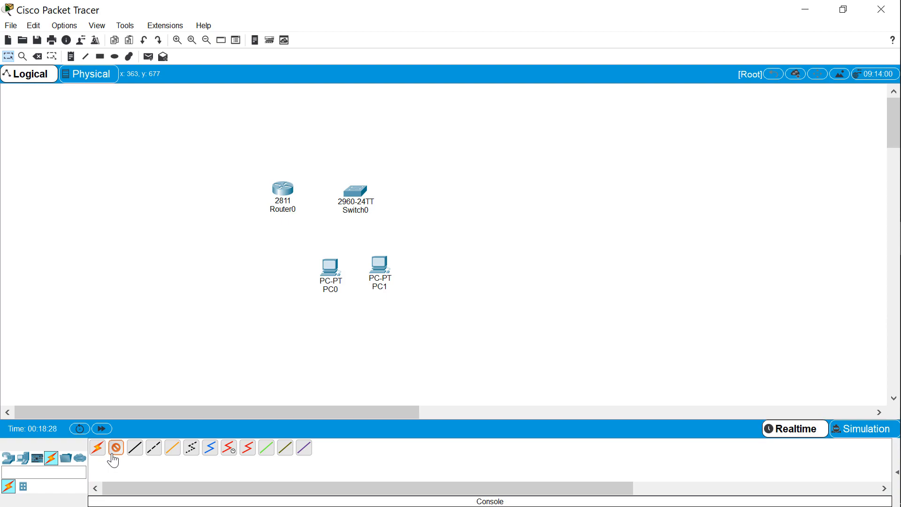
pyautogui.click(136, 453)
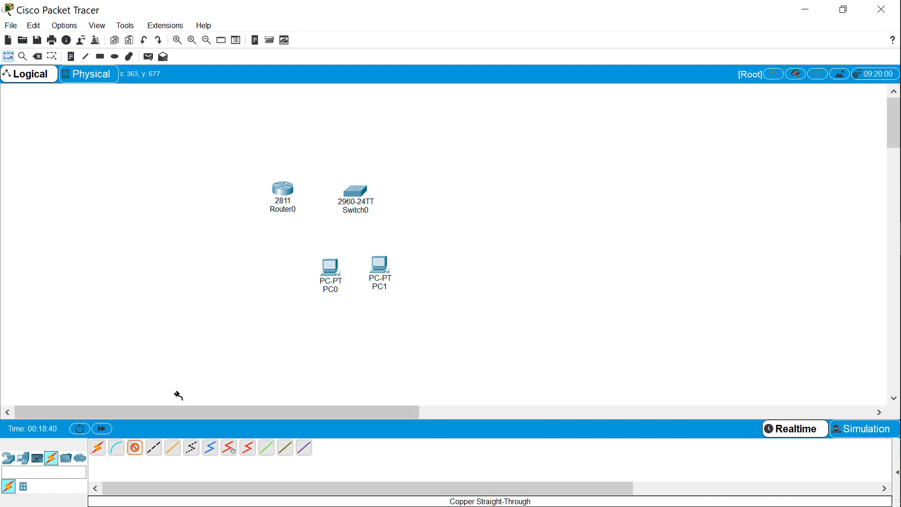
pyautogui.click(328, 268)
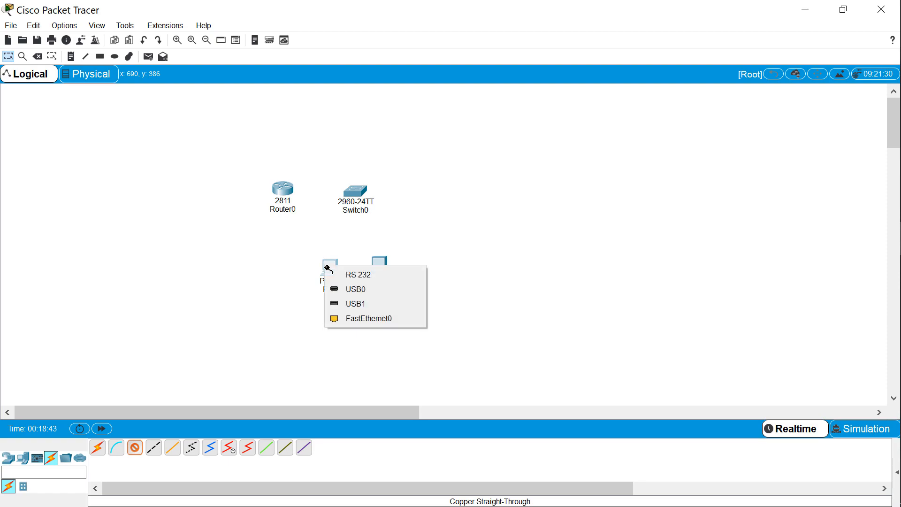
pyautogui.click(376, 322)
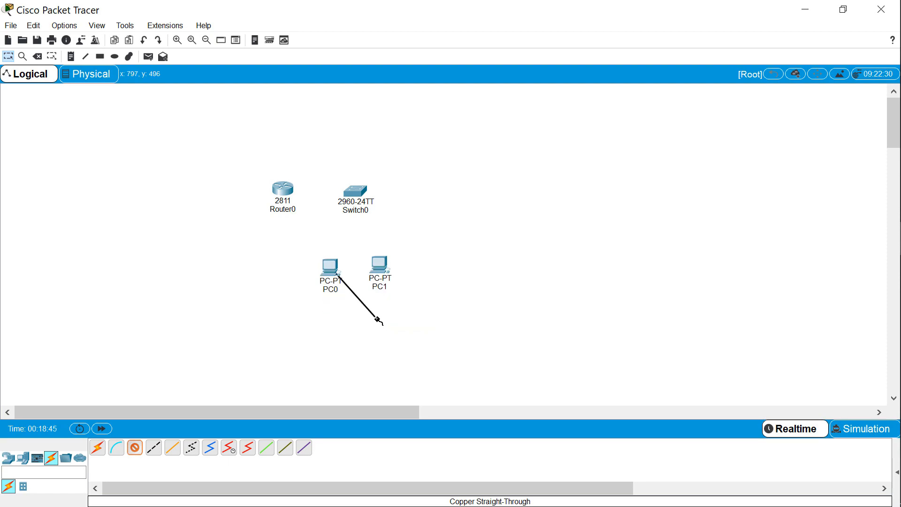
pyautogui.click(353, 204)
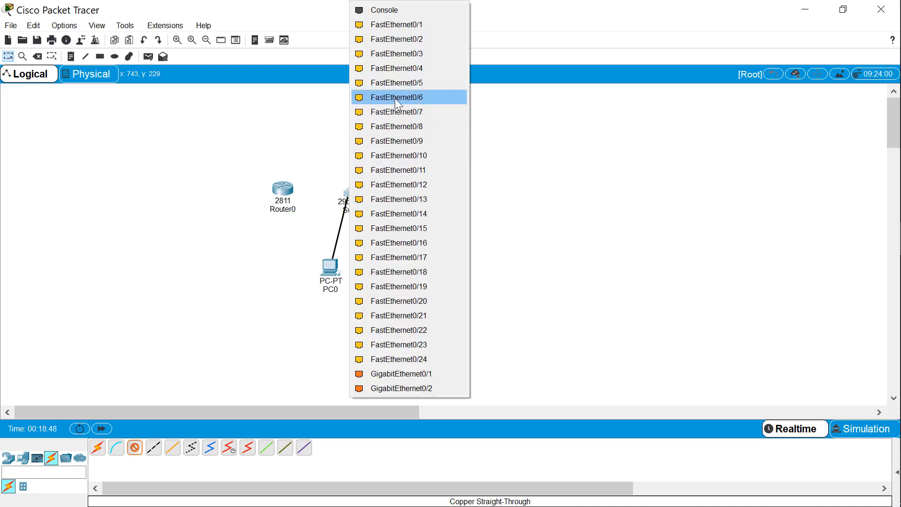
pyautogui.click(401, 24)
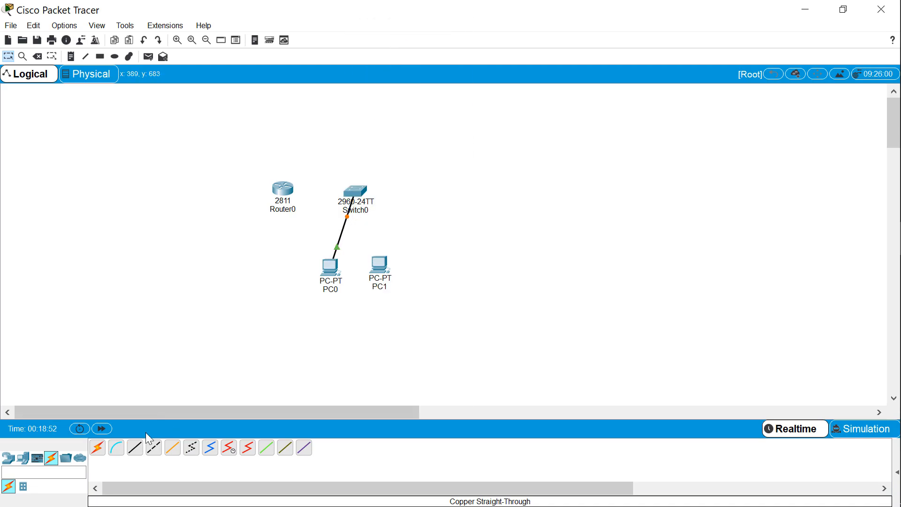
# Connect PC1's FastEthernet0 port to the switch's FastEthernet0/2 port with a copper straight-through cable
pyautogui.click(135, 448)
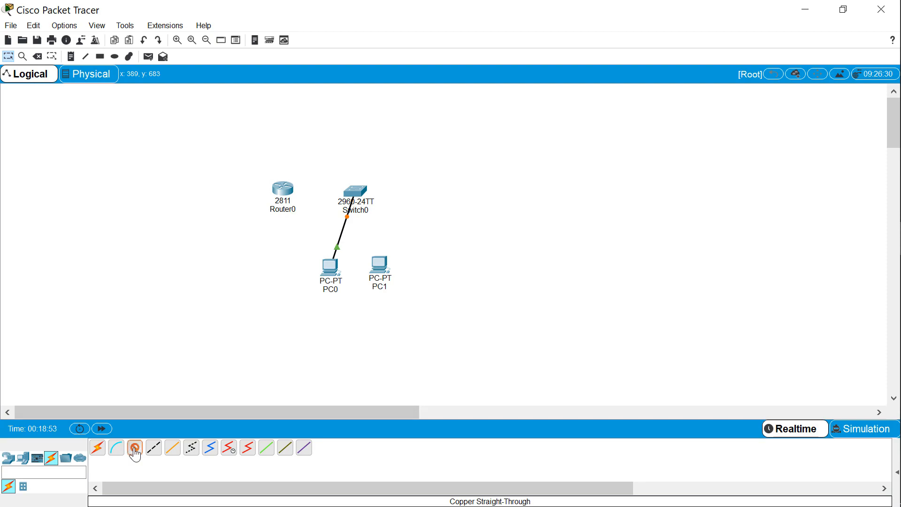
pyautogui.click(376, 262)
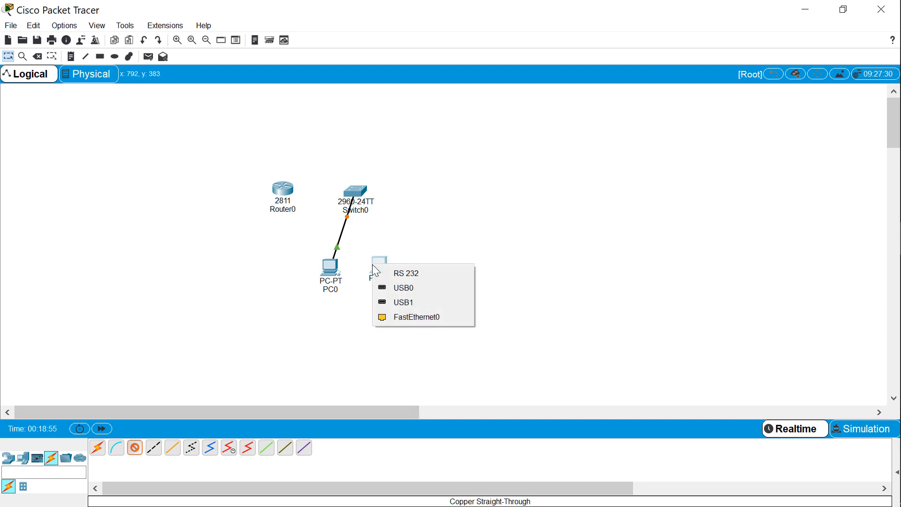
pyautogui.click(406, 318)
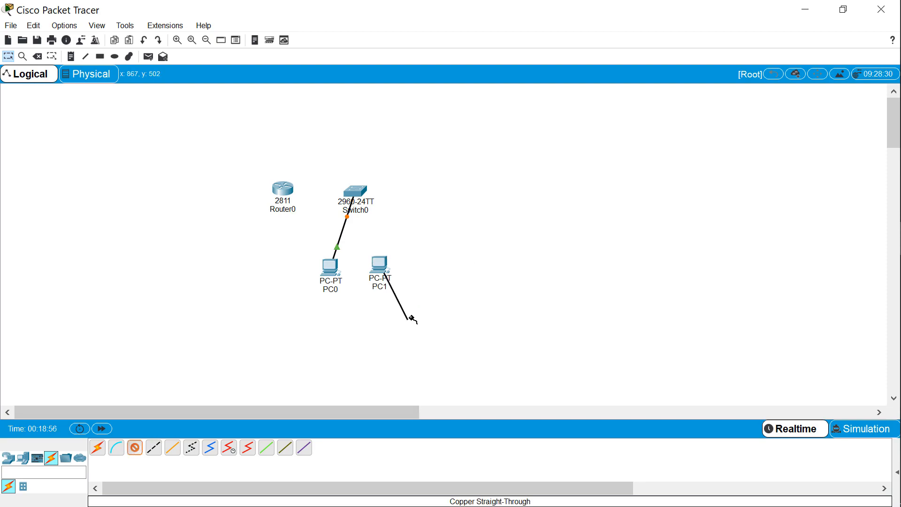
pyautogui.click(362, 193)
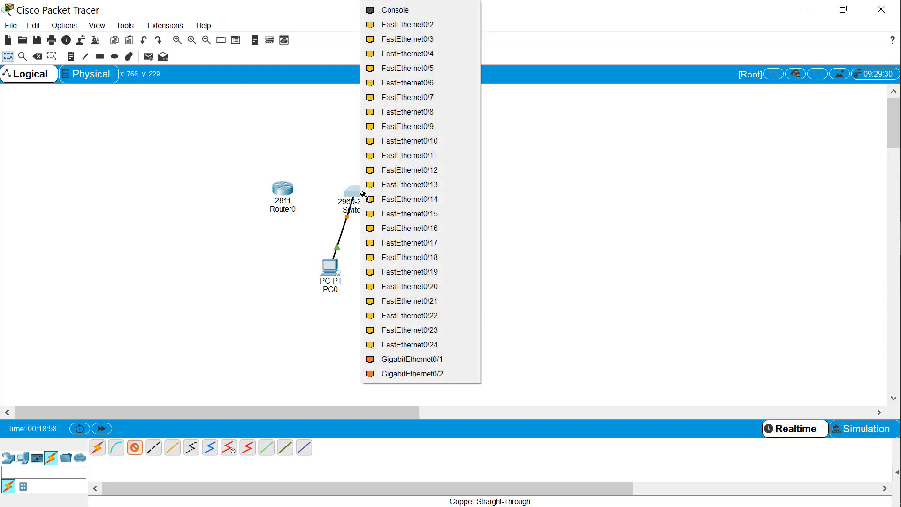
pyautogui.click(426, 25)
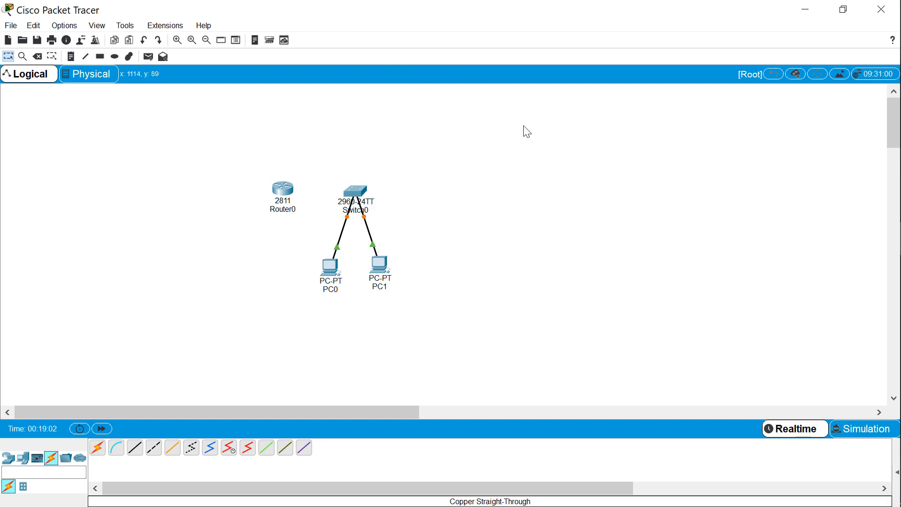
# Connect the router's FastEthernet0/0 port to the switch's FastEthernet0/3 port with a copper straight-through cable, and move the router slightly farther from the switch
pyautogui.click(137, 448)
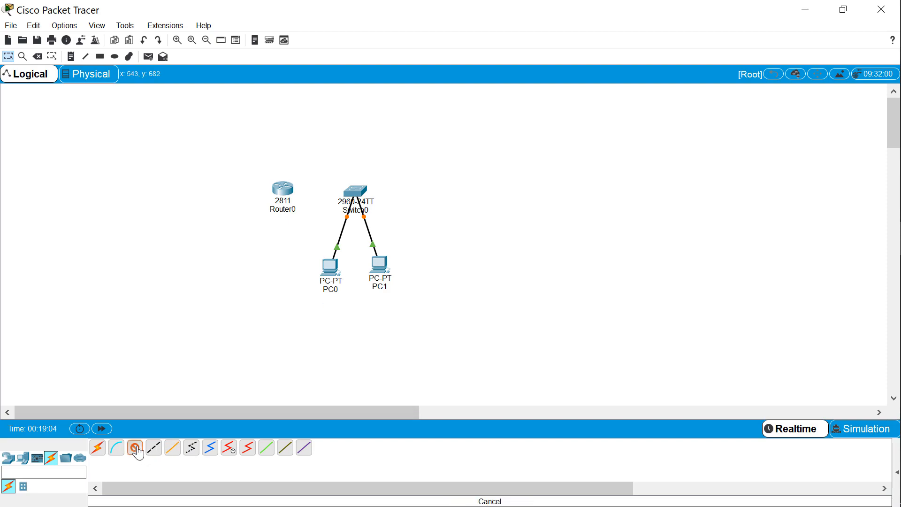
pyautogui.click(292, 190)
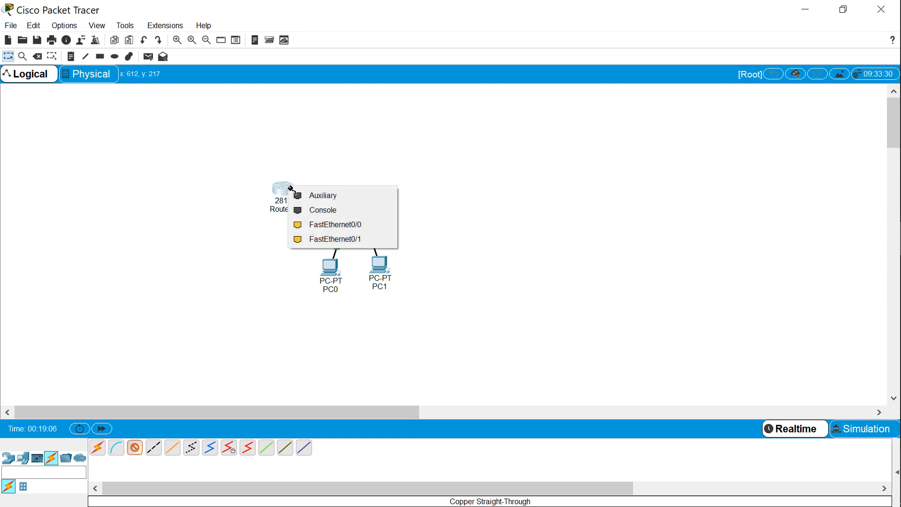
pyautogui.click(320, 226)
pyautogui.click(354, 192)
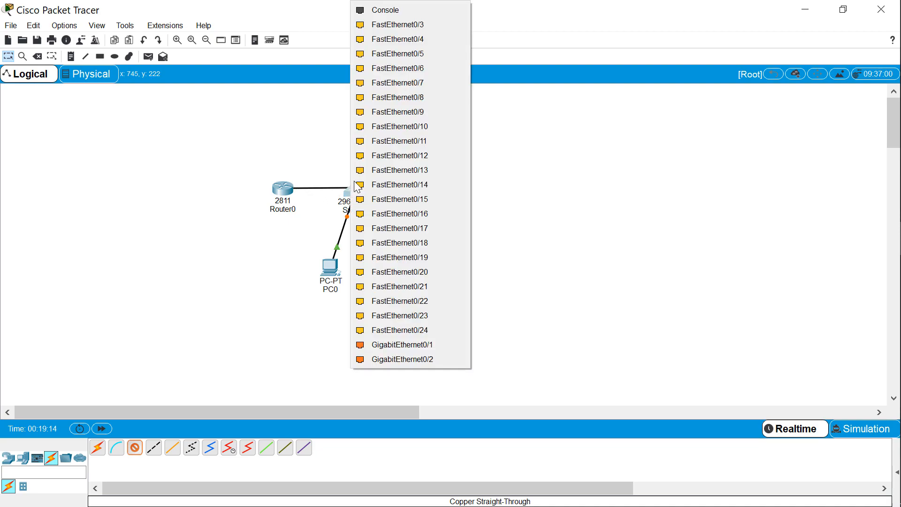
pyautogui.click(411, 24)
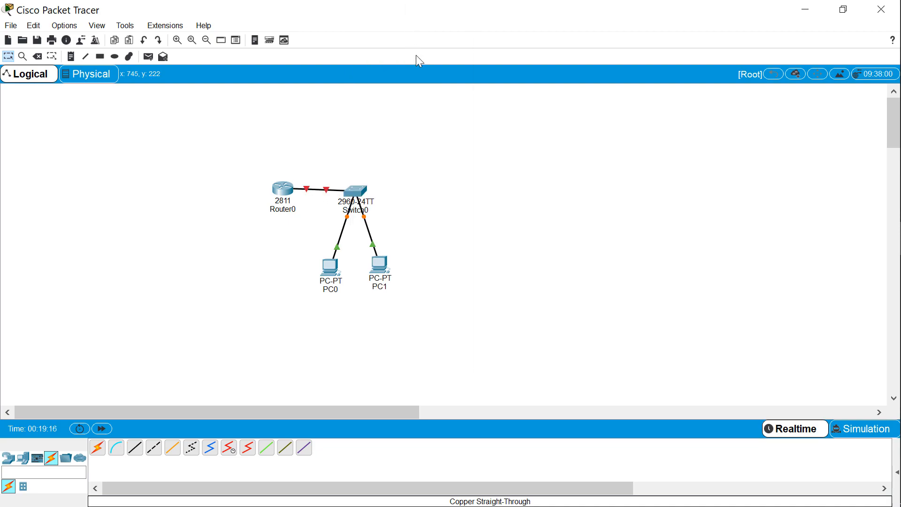
pyautogui.moveTo(282, 183); pyautogui.dragTo(264, 186)
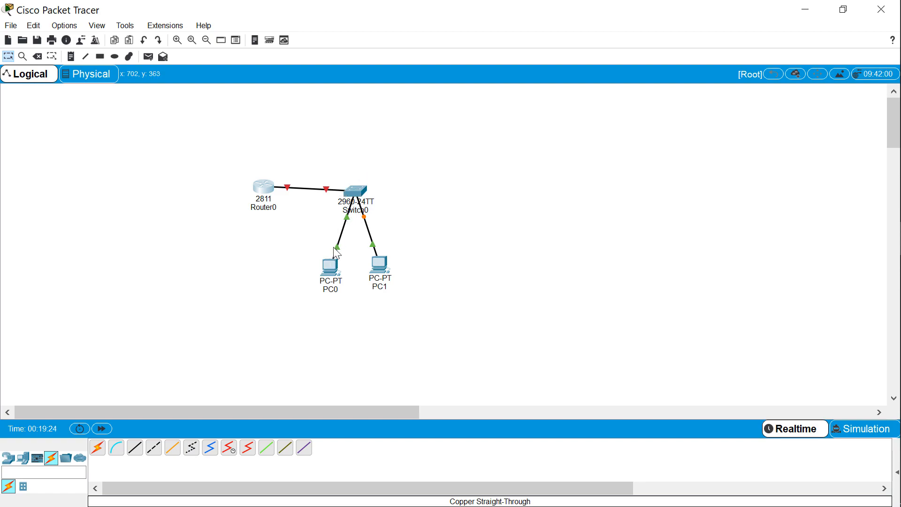
pyautogui.moveTo(342, 275)
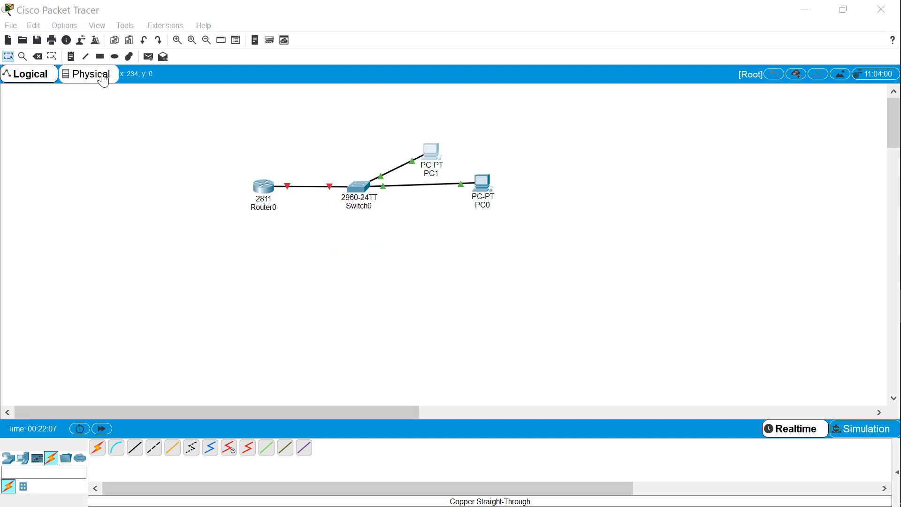
# Add a text note below the devices with the line "PC1 192.168.1.1/24"
pyautogui.click(54, 56)
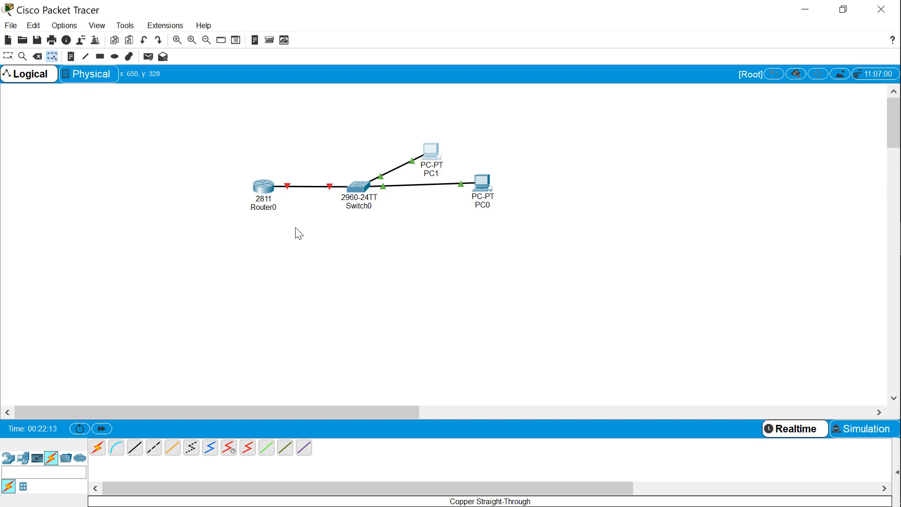
pyautogui.click(70, 59)
pyautogui.click(305, 238)
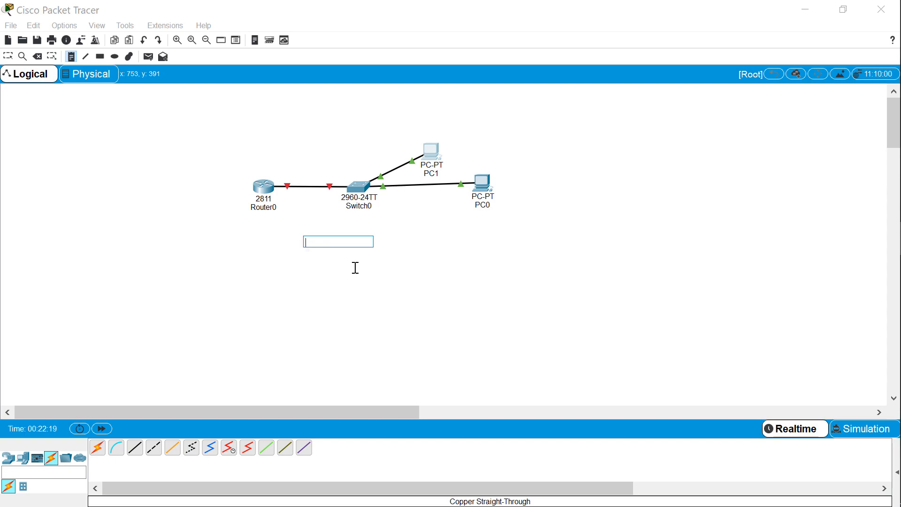
pyautogui.write('PC')
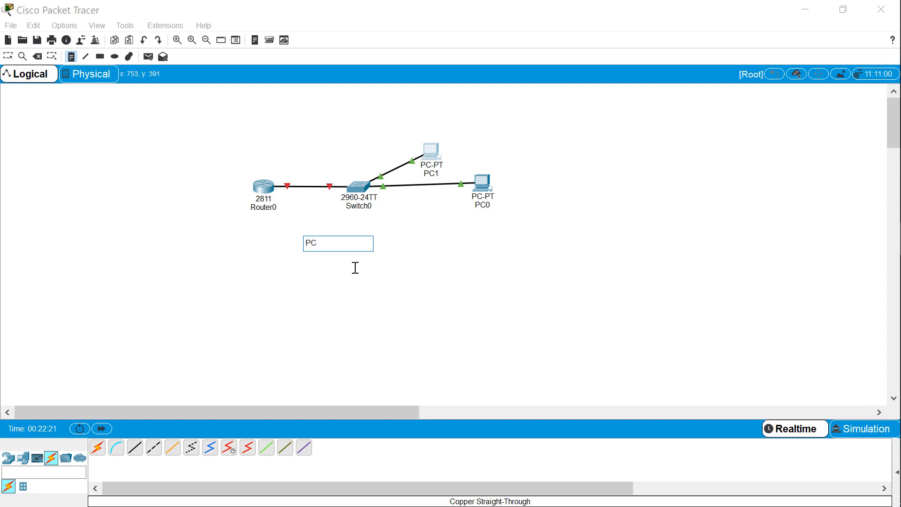
pyautogui.write('1 192.168.1.1/24')
# Add a second line "PC0 192.168.1.2/24" to the addressing note
pyautogui.press('Return')
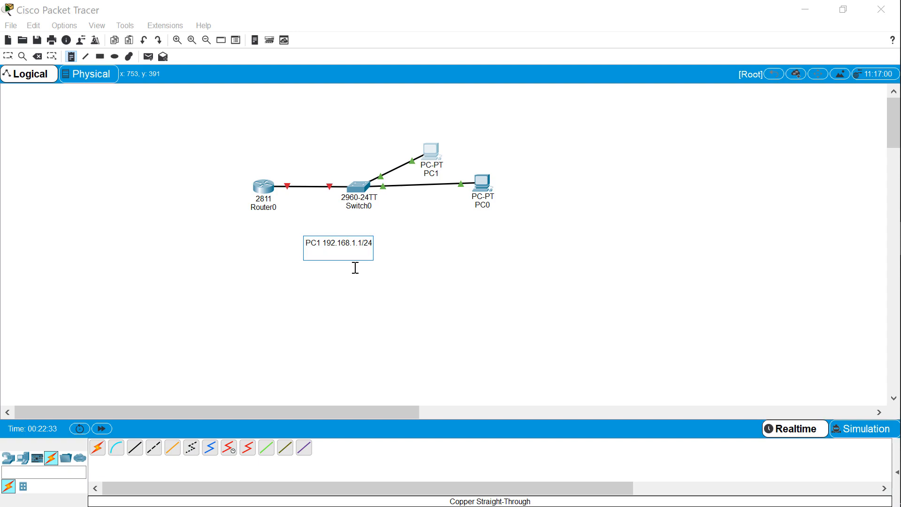
pyautogui.write('PC0 192.168.1.2/24')
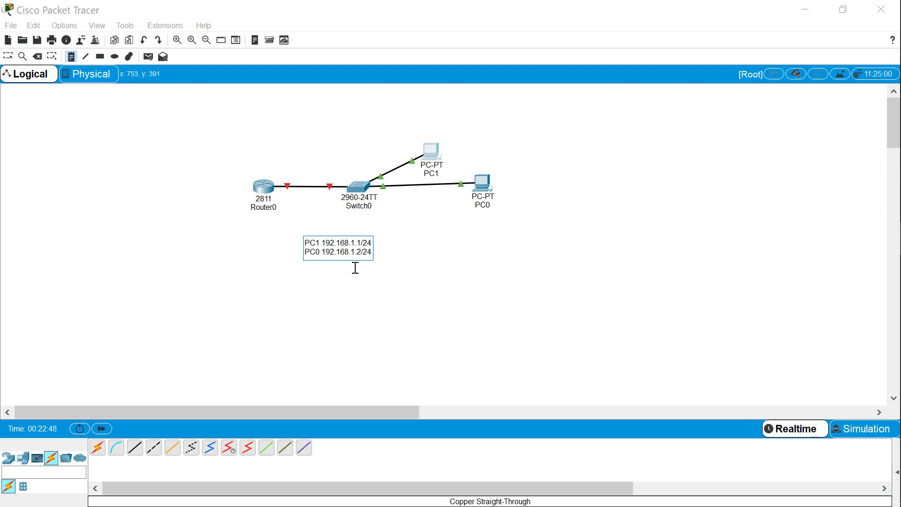
# Add the line "SW0 VLAN1 192.168.1.5/24" to the addressing note and finish editing it
pyautogui.press('Return')
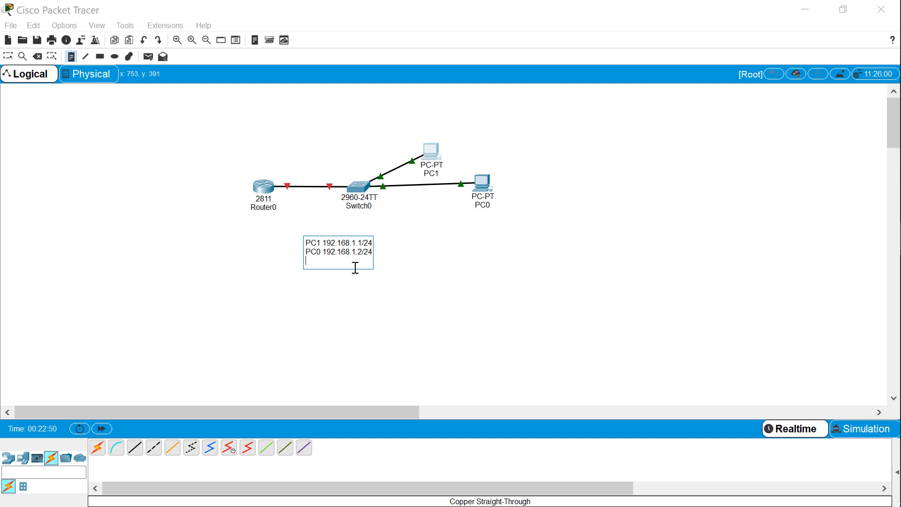
pyautogui.write('SW0 VLAN1 192.168.')
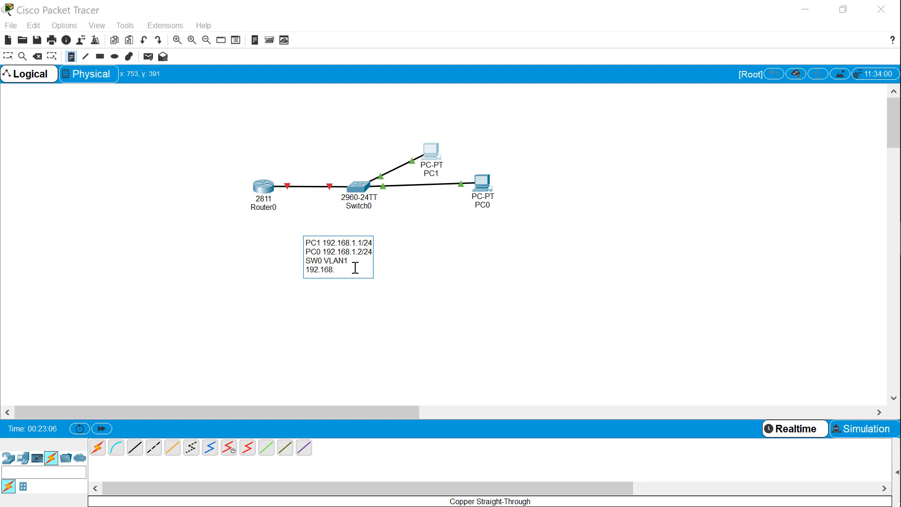
pyautogui.write('1.5/24')
pyautogui.click(375, 254)
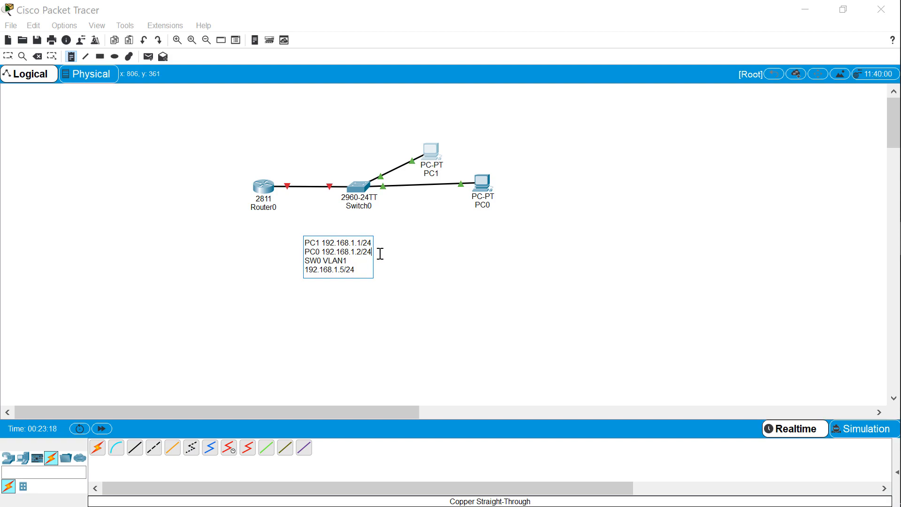
pyautogui.press('Escape')
# Reopen the addressing note and append the last line "Router0 0/0 192.168.1.254/24"
pyautogui.doubleClick(403, 256)
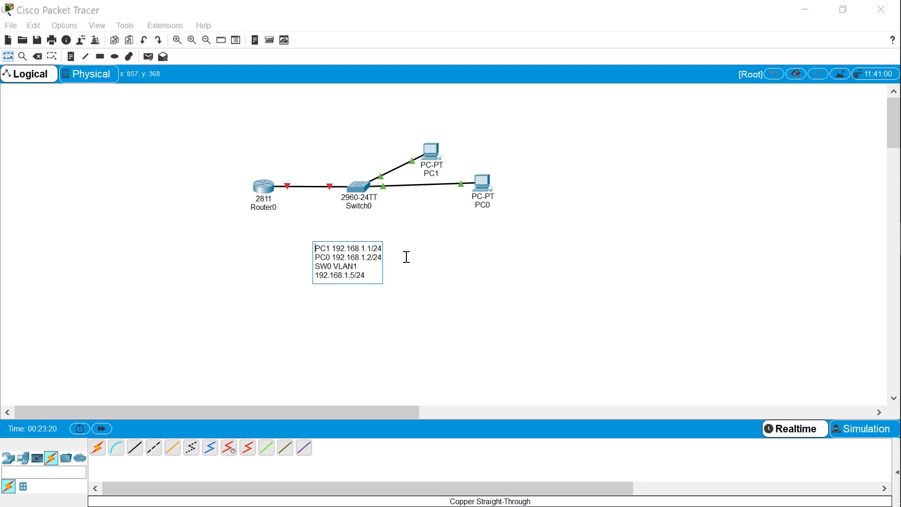
pyautogui.press('Return')
pyautogui.write('Router0')
pyautogui.write('0/')
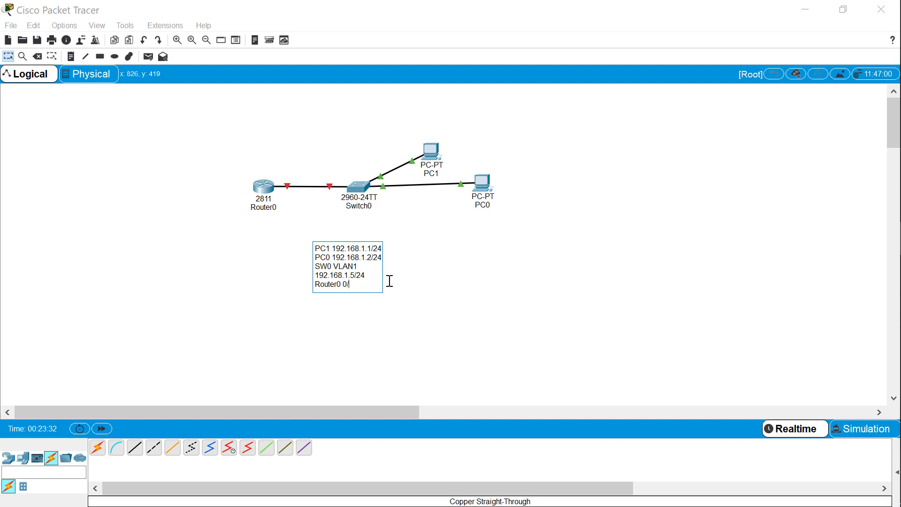
pyautogui.write('/')
pyautogui.press('BackSpace')
pyautogui.write('0 192;168;')
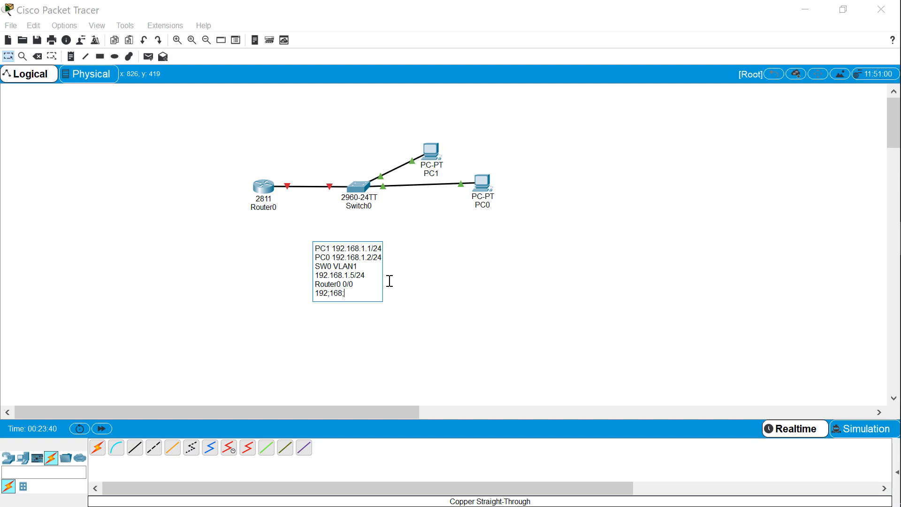
pyautogui.press('BackSpace')
pyautogui.press('BackSpace')
pyautogui.press('BackSpace')
pyautogui.press('BackSpace')
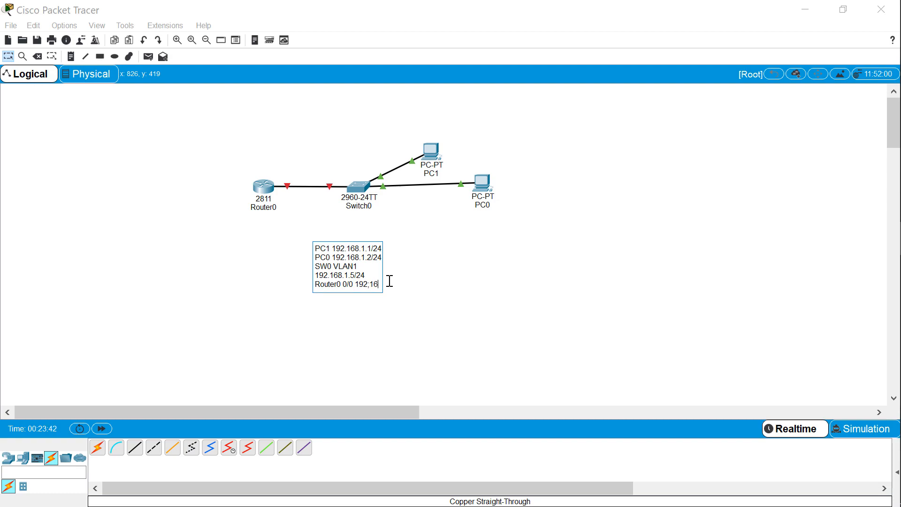
pyautogui.write('168.')
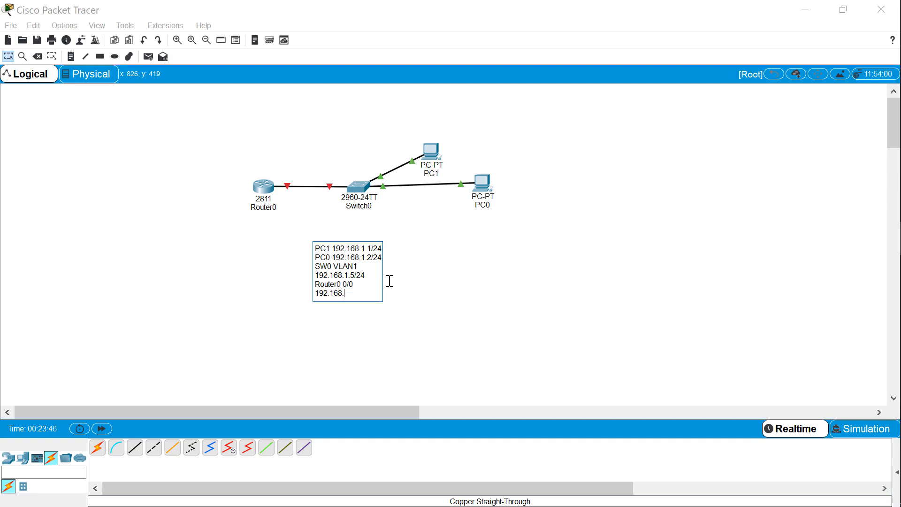
pyautogui.write('1.254/24')
pyautogui.press('Return')
pyautogui.press('BackSpace')
pyautogui.click(445, 270)
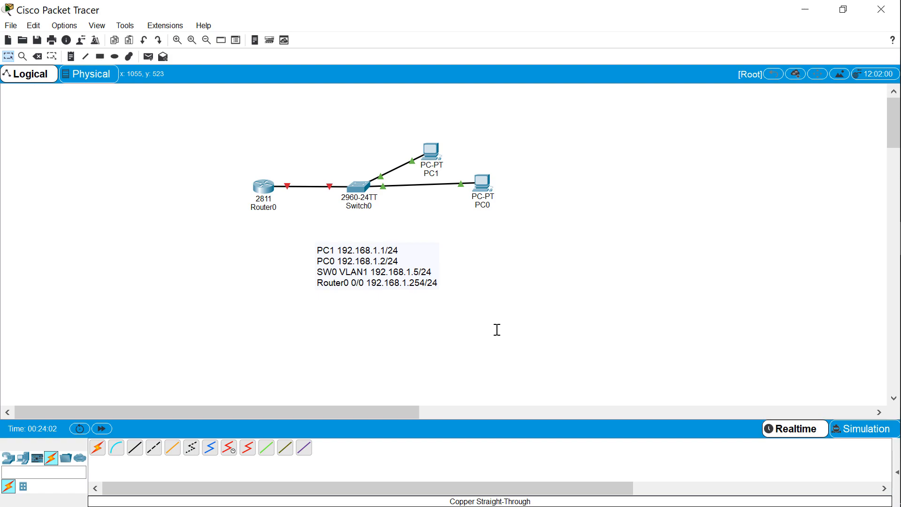
# Set PC0's static IPv4 default gateway to 192.168.1.254
pyautogui.click(486, 190)
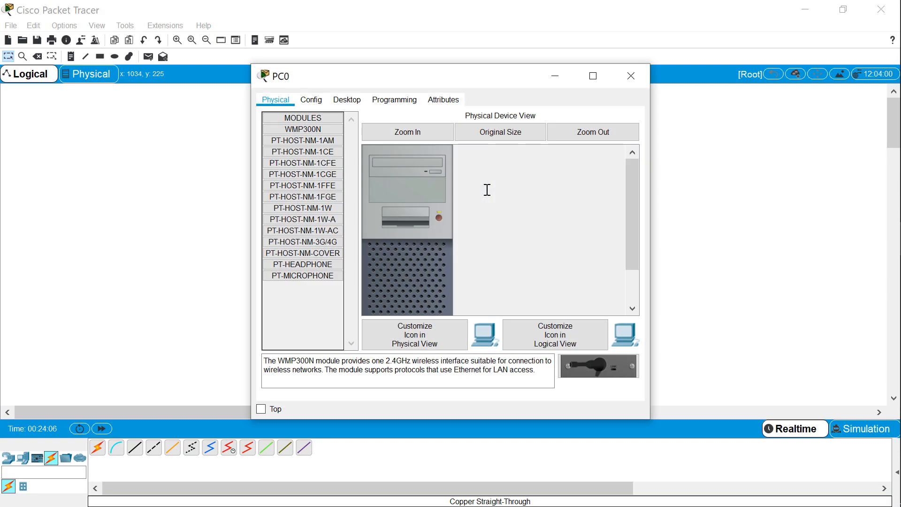
pyautogui.click(323, 101)
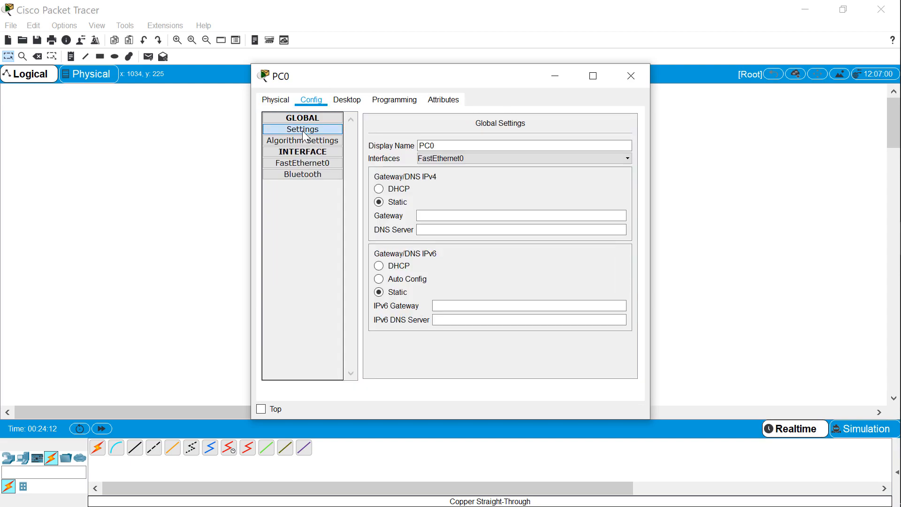
pyautogui.click(432, 215)
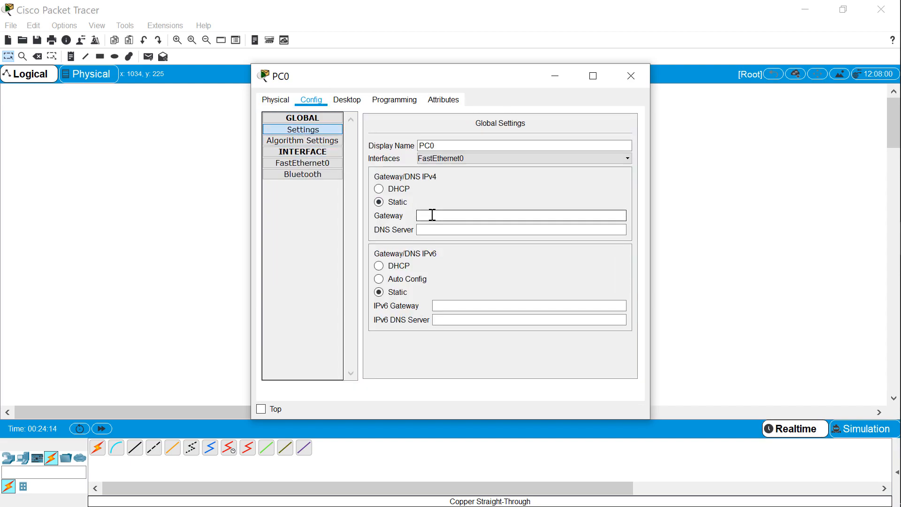
pyautogui.write('192.168.1.254')
# Give PC0's FastEthernet0 interface the static IP address 192.168.1.2 with subnet mask 255.255.255.0, and close its configuration
pyautogui.click(303, 164)
pyautogui.click(532, 201)
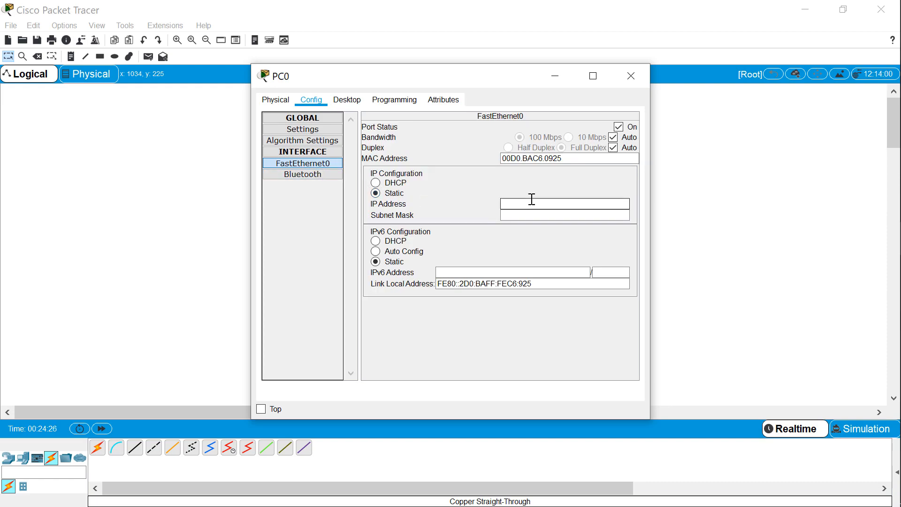
pyautogui.write('192.168.1.2')
pyautogui.press('Tab')
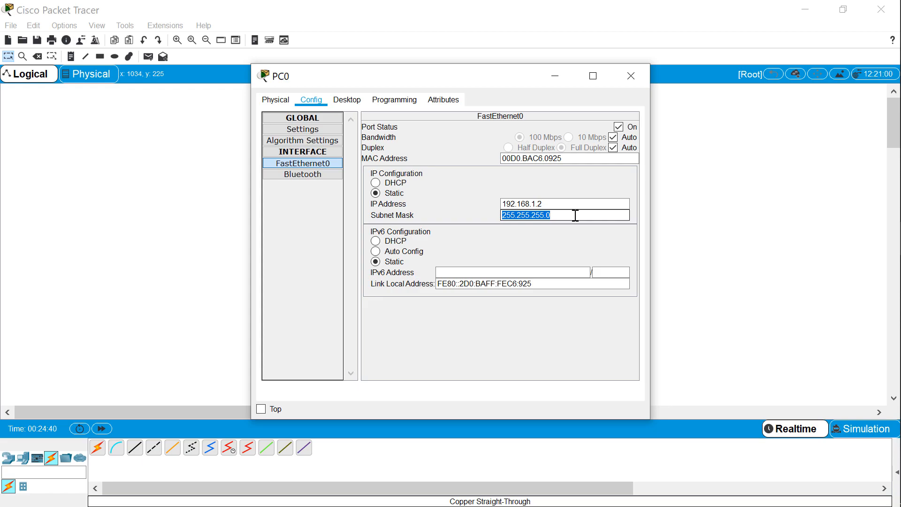
pyautogui.click(632, 76)
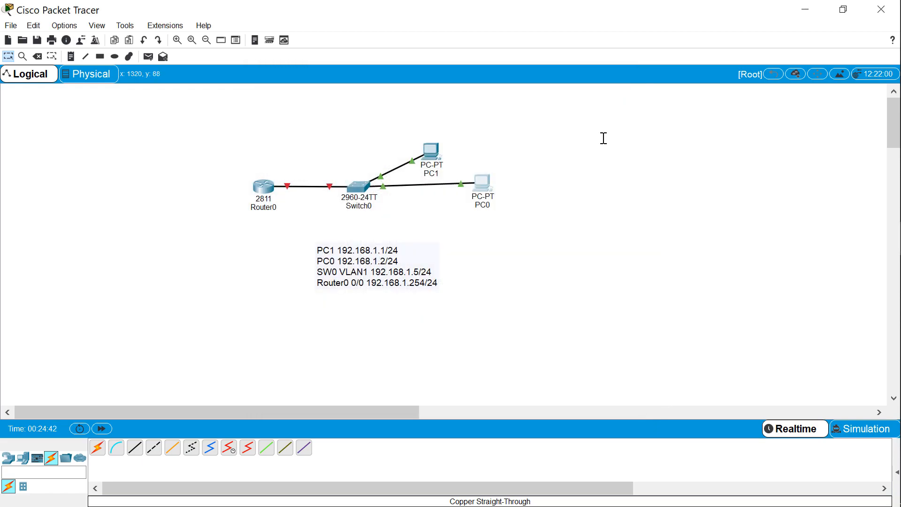
# Set PC1's static IPv4 default gateway to 192.168.1.254
pyautogui.click(434, 153)
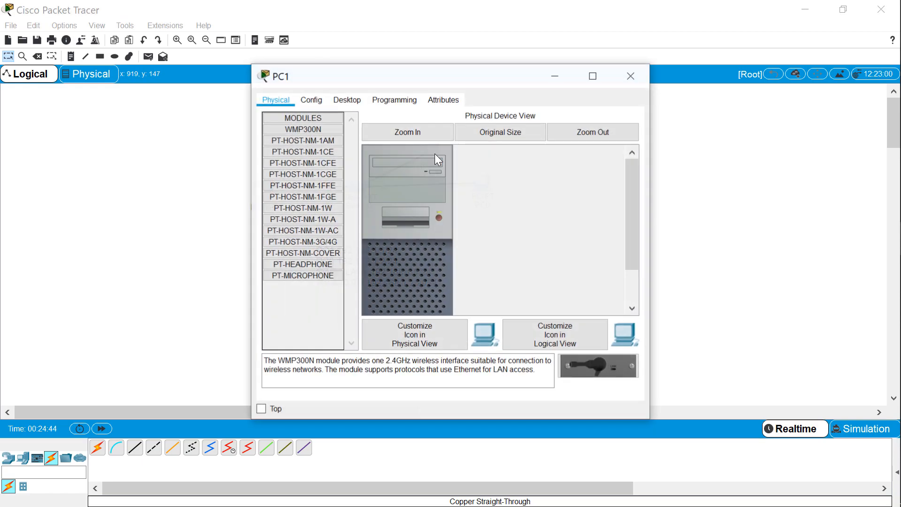
pyautogui.moveTo(466, 77); pyautogui.dragTo(608, 76)
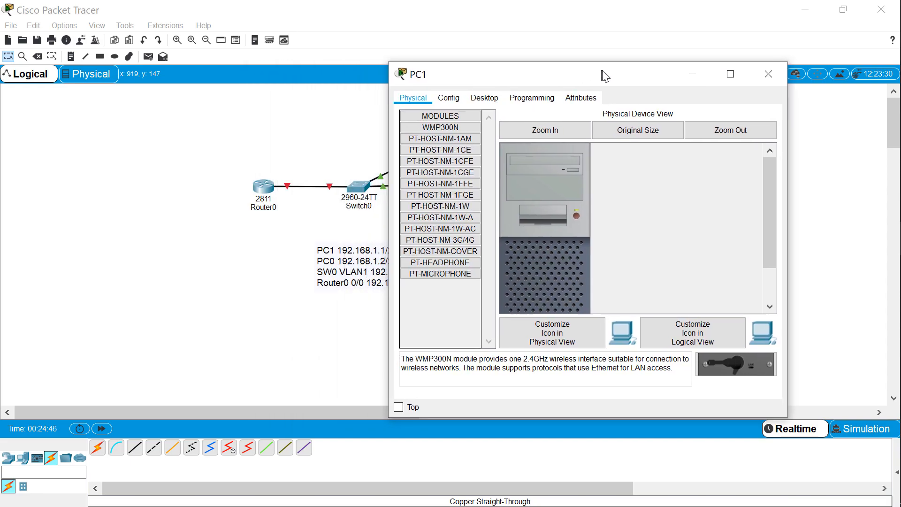
pyautogui.click(460, 101)
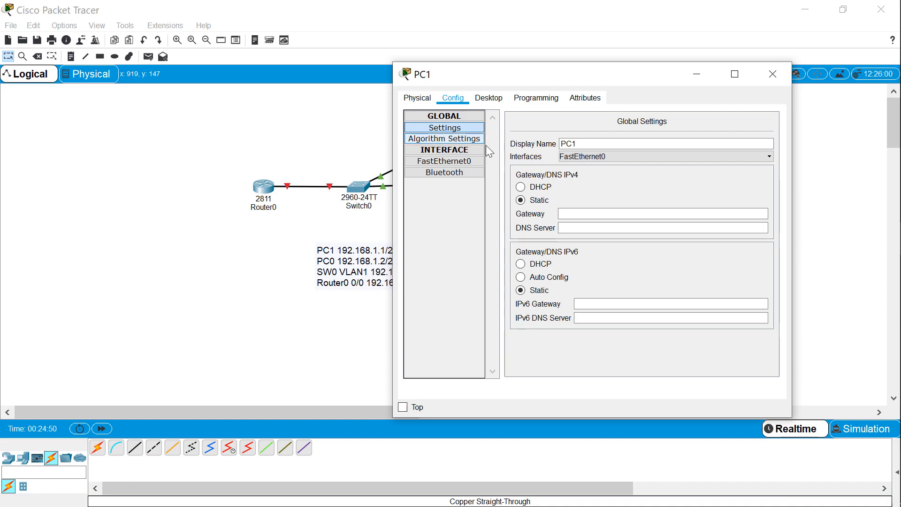
pyautogui.click(569, 213)
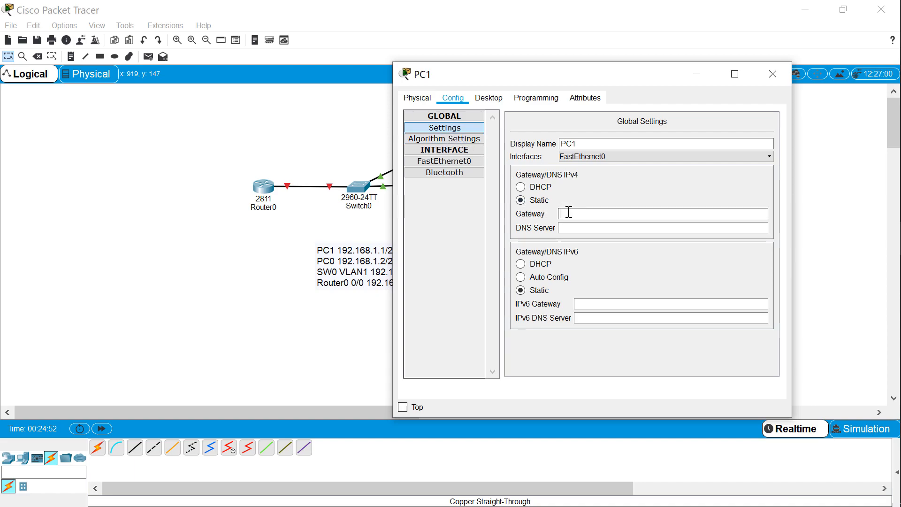
pyautogui.write('192.168.1.254')
# Give PC1's FastEthernet0 interface the static IP address 192.168.1.1 with subnet mask 255.255.255.0, and close its configuration
pyautogui.click(467, 162)
pyautogui.click(663, 201)
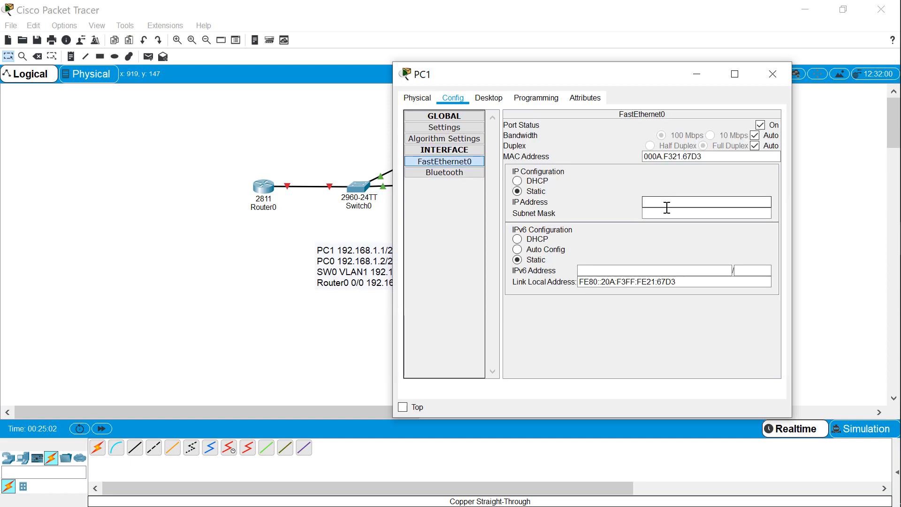
pyautogui.write('192.168.1.')
pyautogui.write('1')
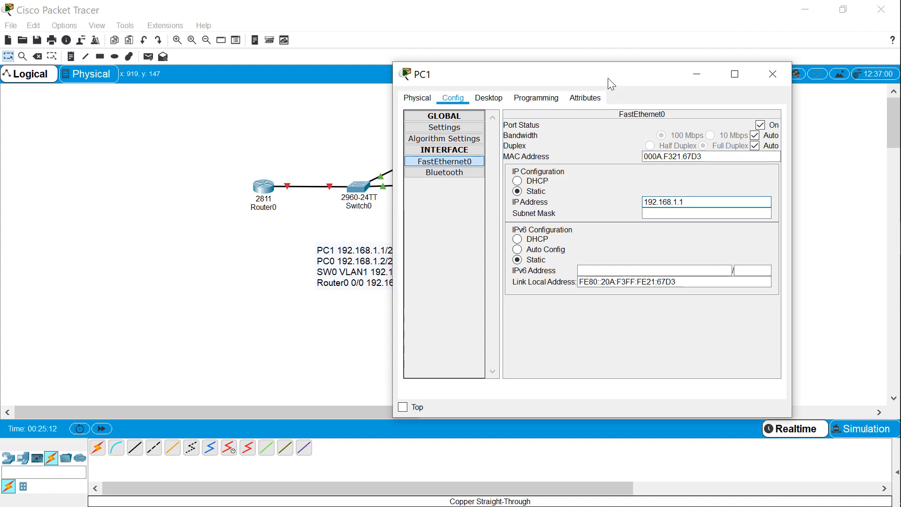
pyautogui.press('Tab')
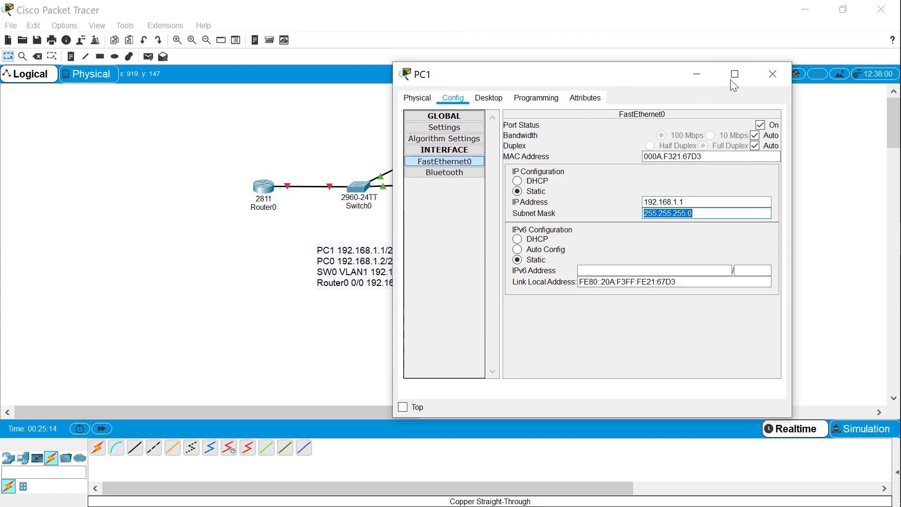
pyautogui.click(772, 73)
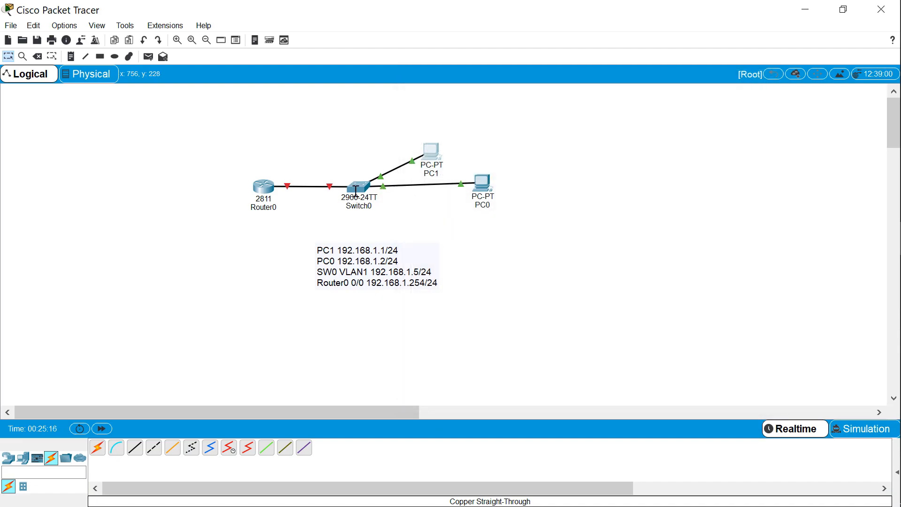
# Test connectivity from PC0 to PC1 by running ping 192.168.1.1 in PC0's command prompt
pyautogui.moveTo(357, 190)
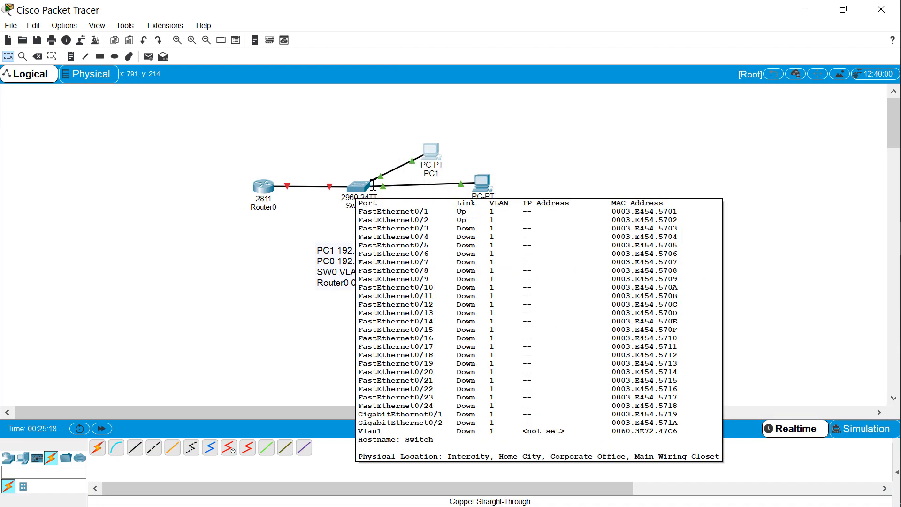
pyautogui.click(484, 182)
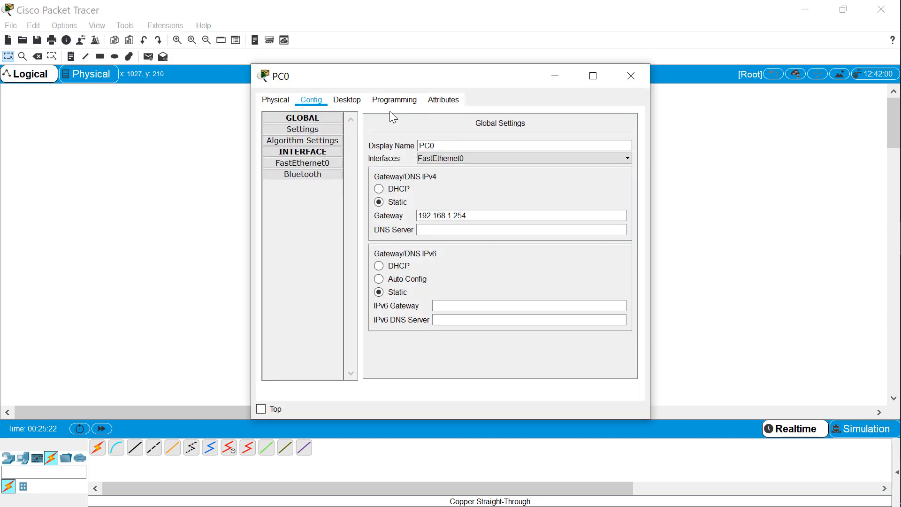
pyautogui.click(347, 100)
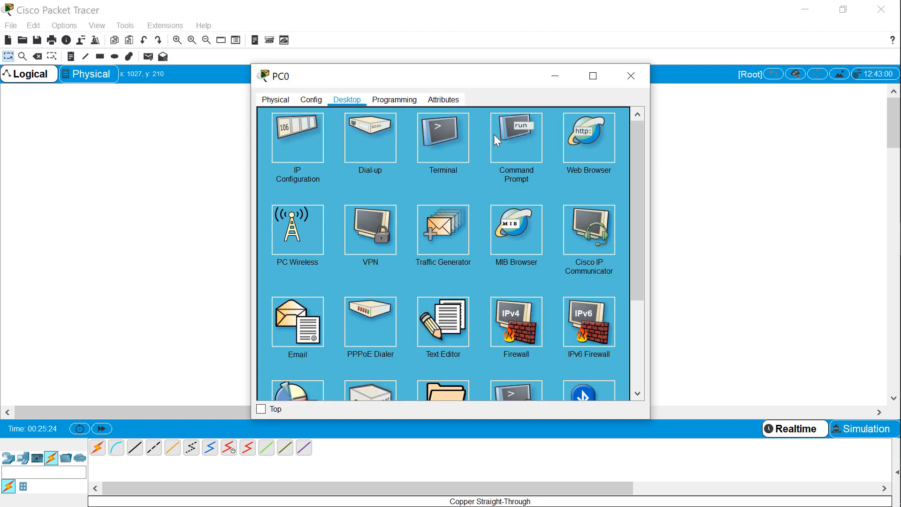
pyautogui.click(515, 131)
pyautogui.write('ping 19')
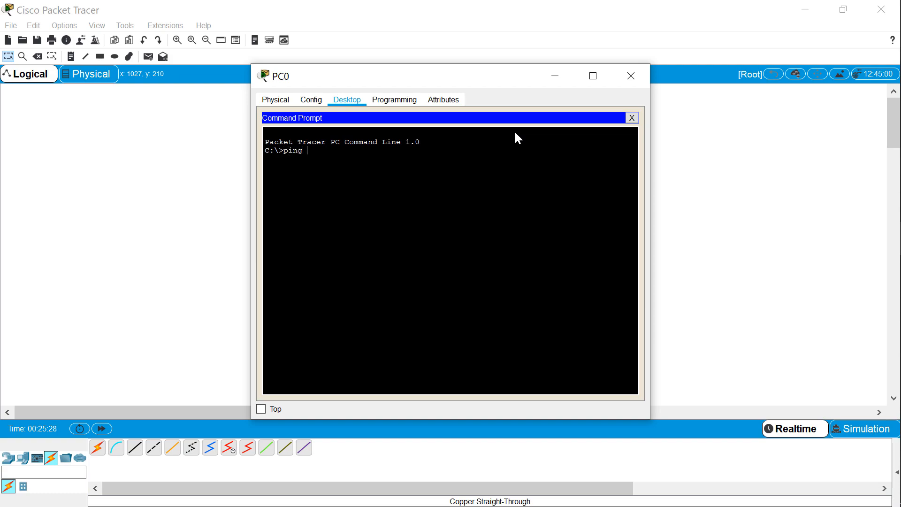
pyautogui.write('2.168.1.1')
pyautogui.press('Return')
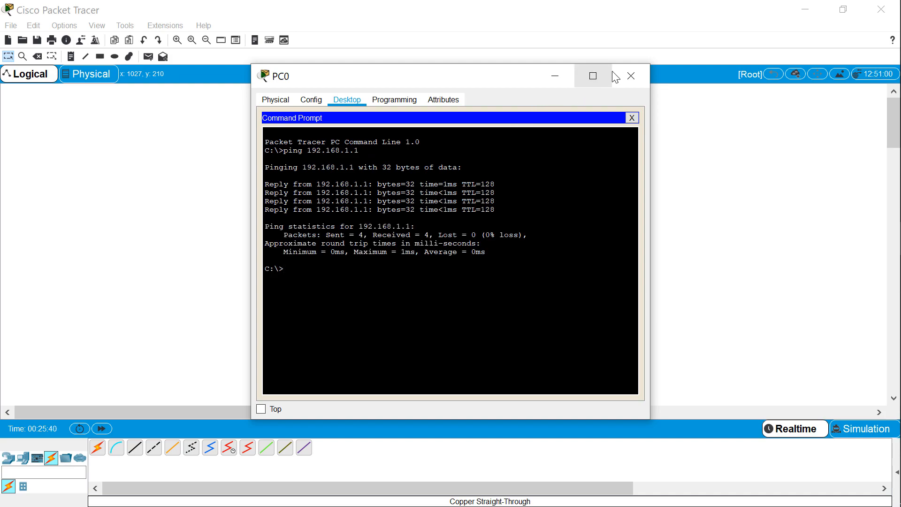
pyautogui.click(629, 75)
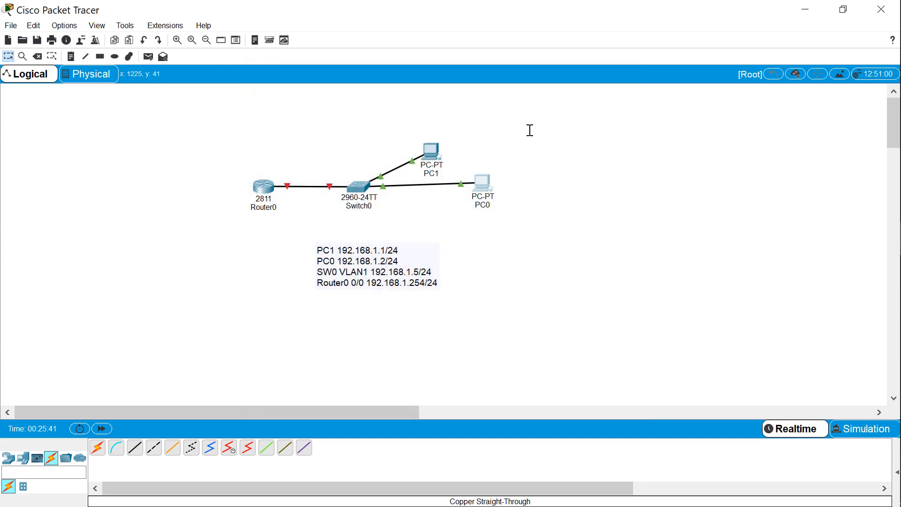
pyautogui.click(365, 193)
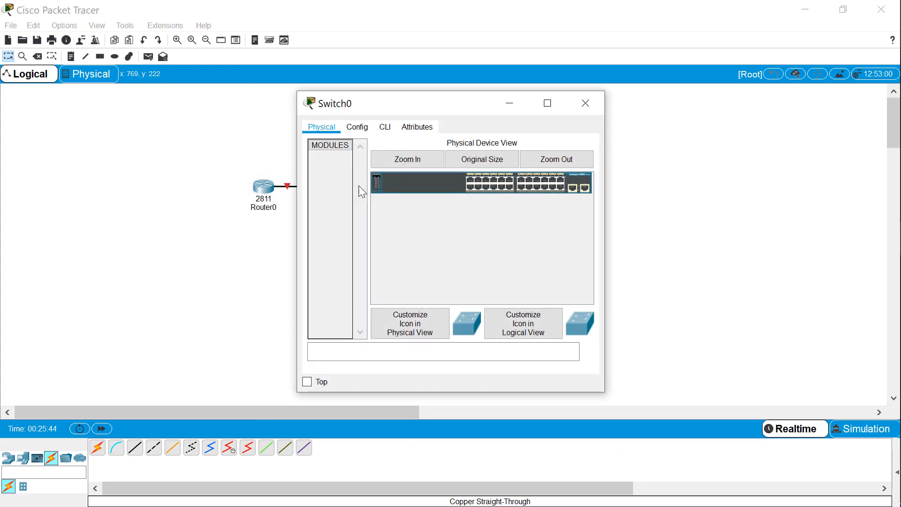
pyautogui.moveTo(429, 108); pyautogui.dragTo(642, 96)
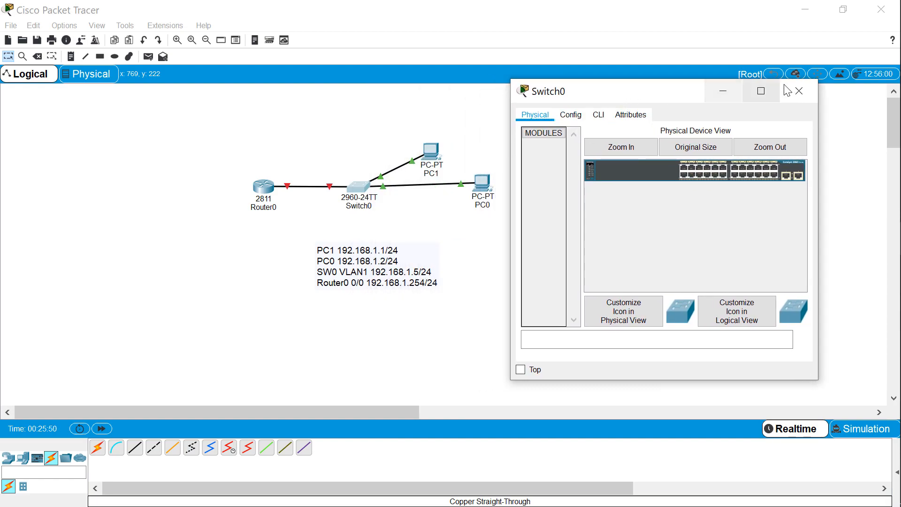
pyautogui.click(800, 91)
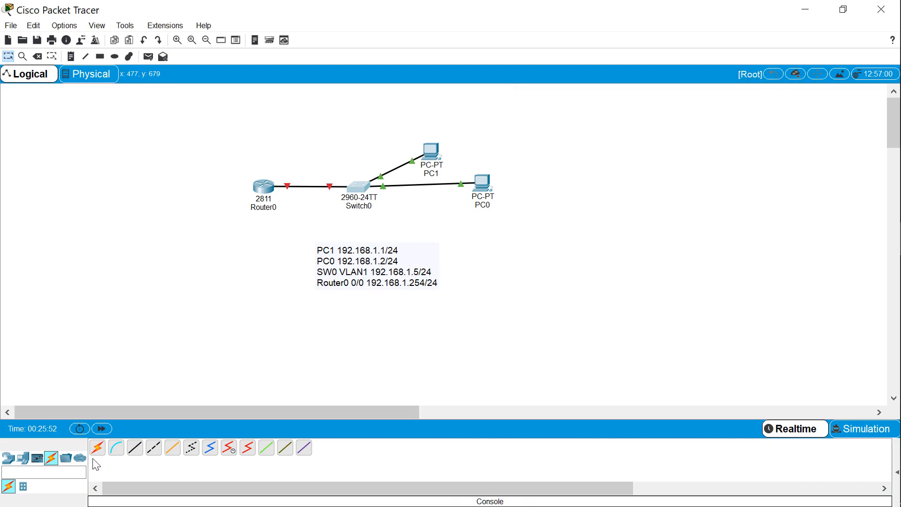
# Connect PC0 to the Console port of Switch0 with a console cable
pyautogui.click(119, 454)
pyautogui.click(475, 180)
pyautogui.click(489, 189)
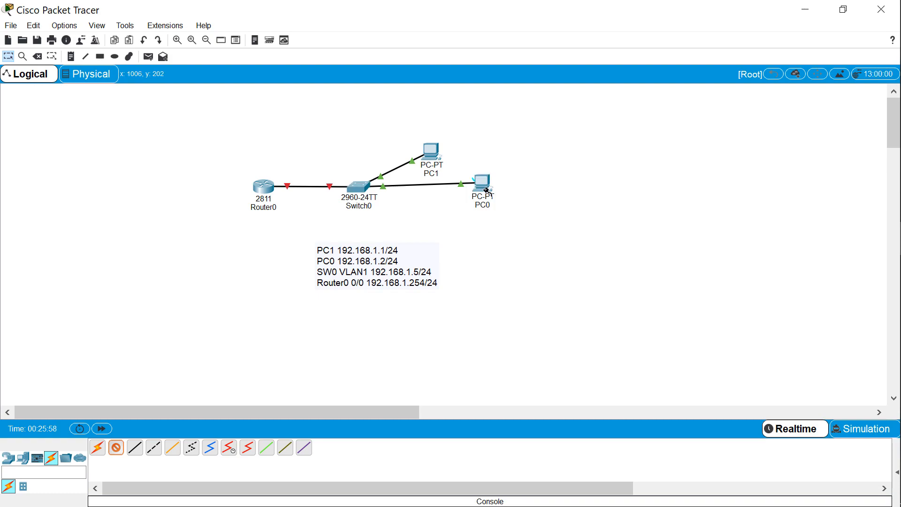
pyautogui.click(358, 190)
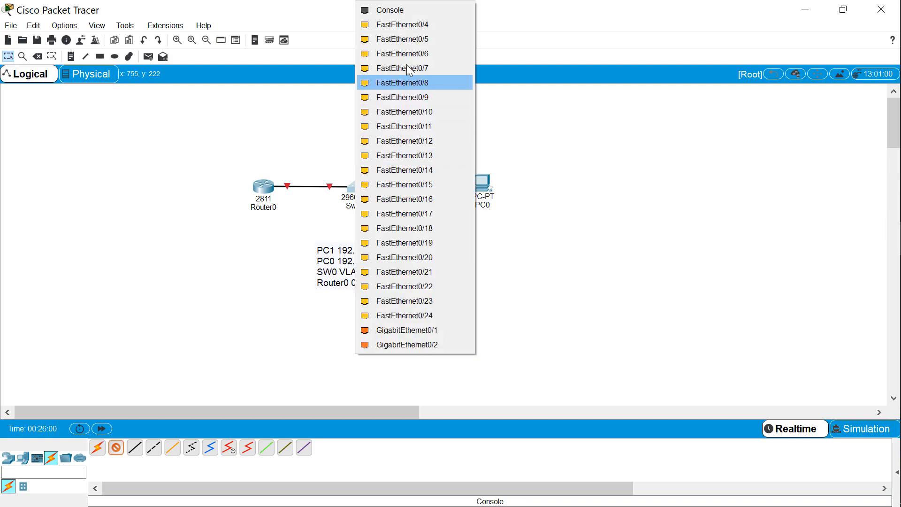
pyautogui.click(391, 11)
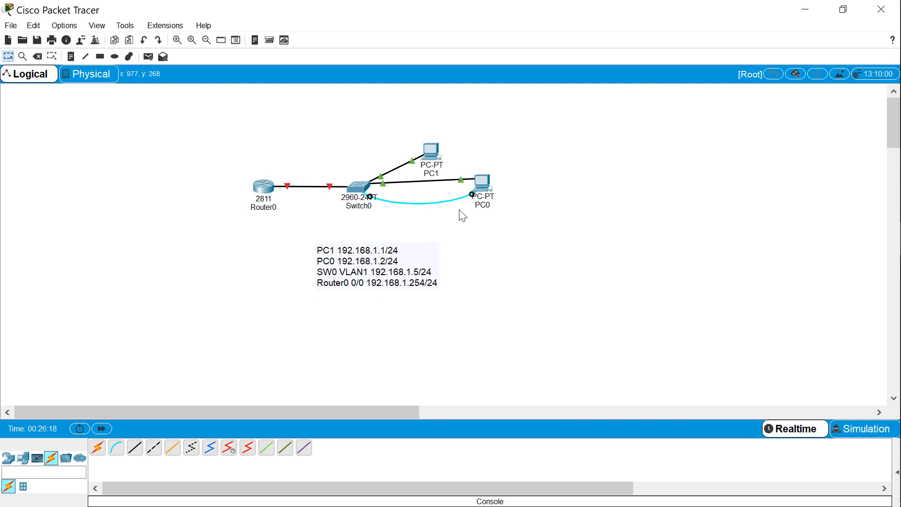
# Open a terminal session from PC0 to the switch console at 9600 bits per second, keeping the default port settings
pyautogui.click(484, 185)
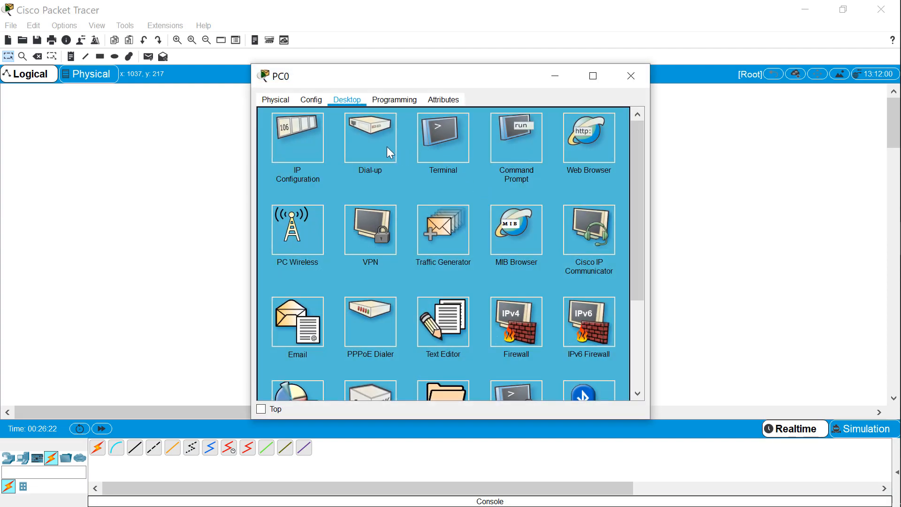
pyautogui.click(434, 146)
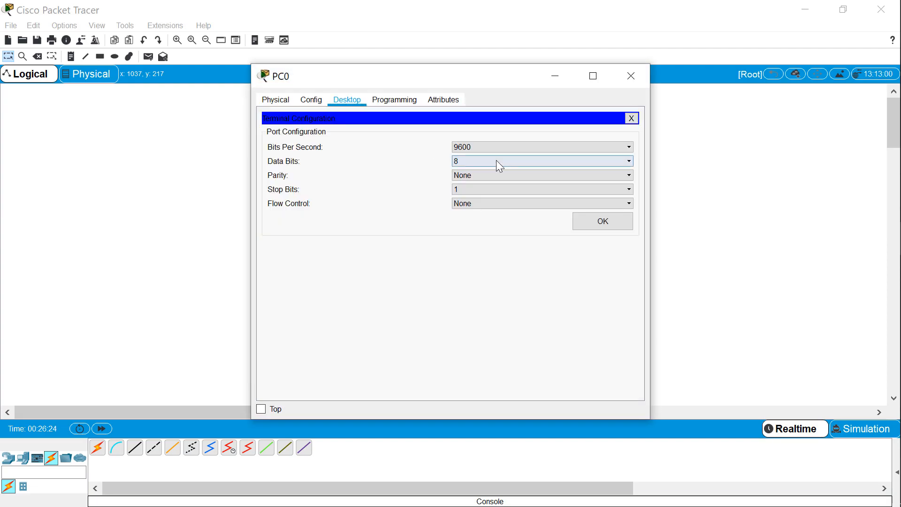
pyautogui.click(591, 220)
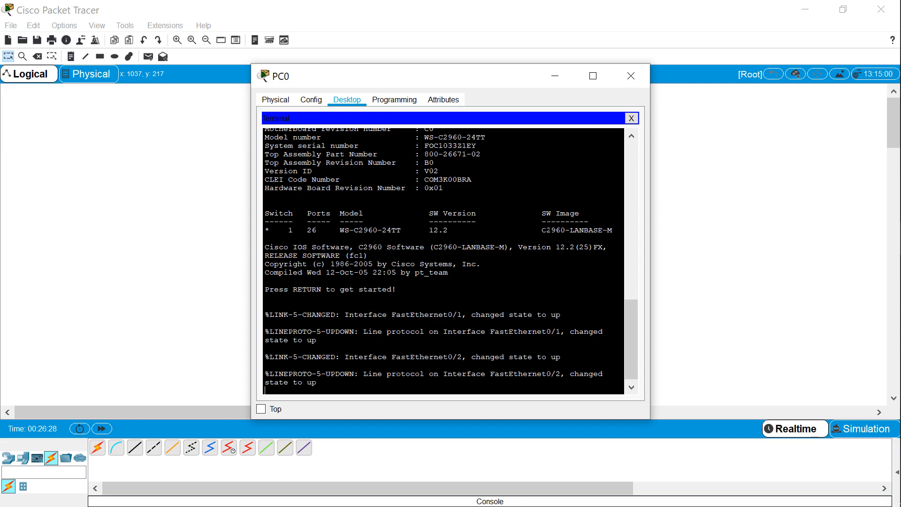
pyautogui.press('Return')
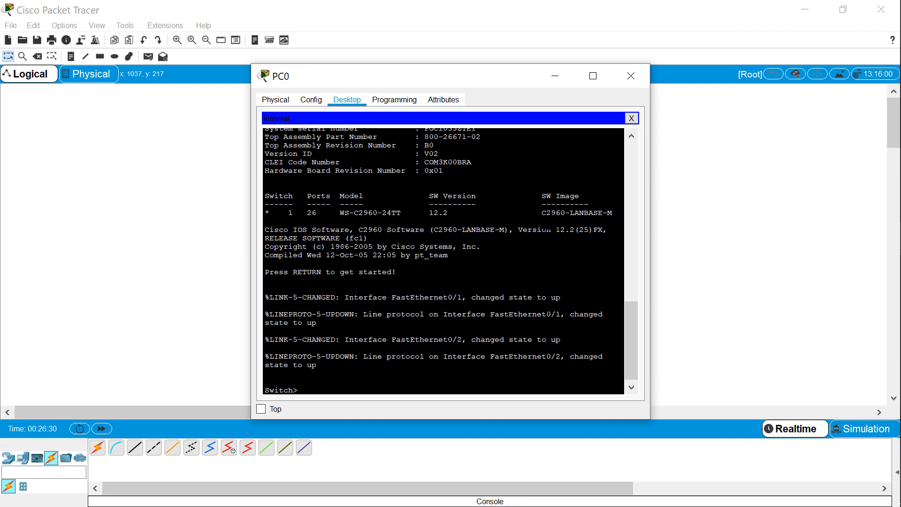
# Enter privileged mode on the switch with enable, and enter global configuration mode with configure terminal
pyautogui.write('en')
pyautogui.press('Tab')
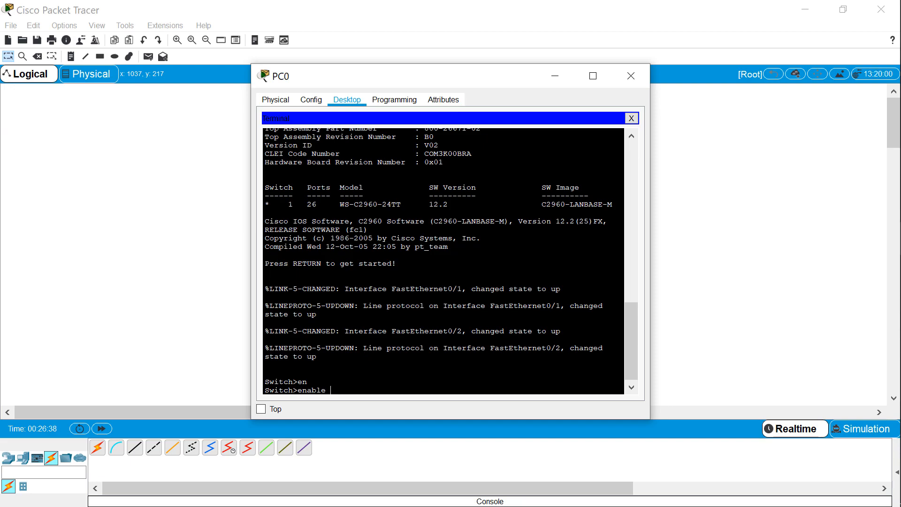
pyautogui.press('Return')
pyautogui.write('con')
pyautogui.press('Tab')
pyautogui.write('f')
pyautogui.press('Tab')
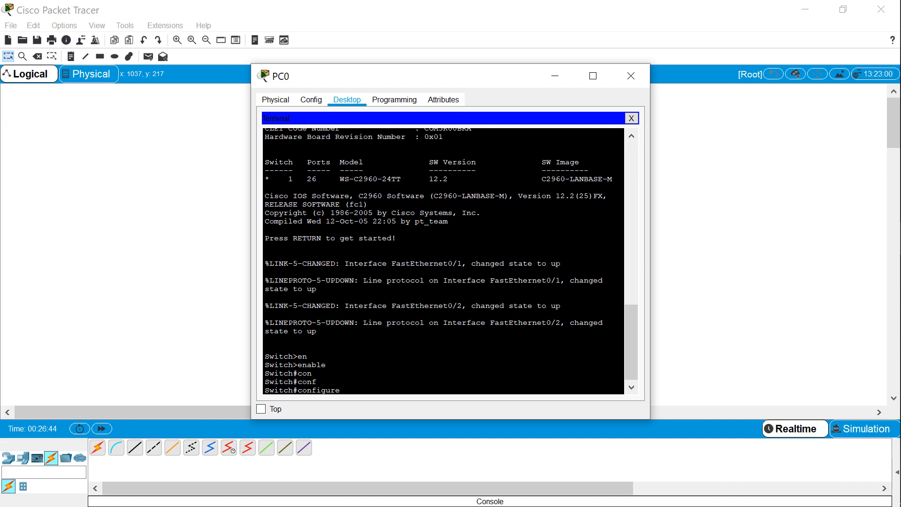
pyautogui.write('t')
pyautogui.press('Tab')
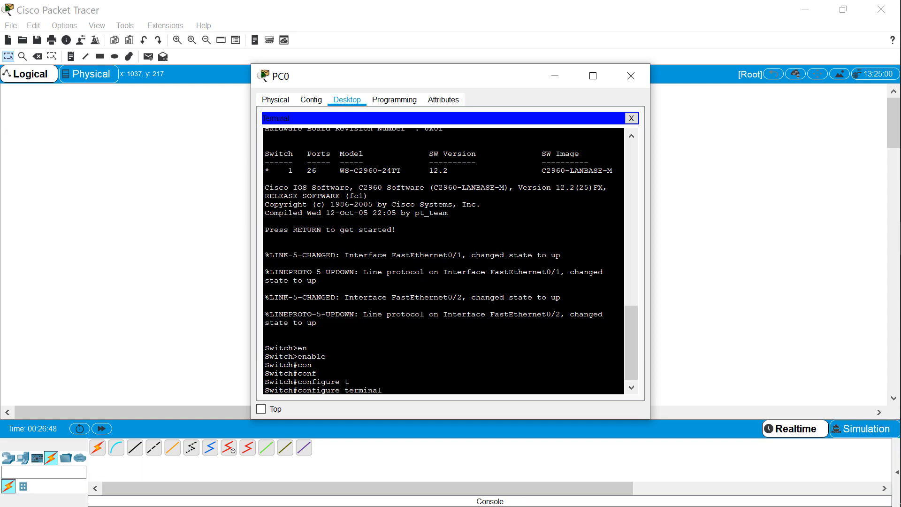
pyautogui.press('Return')
# Enter interface configuration mode for VLAN 1 on the switch with interface vlan 1
pyautogui.write('in')
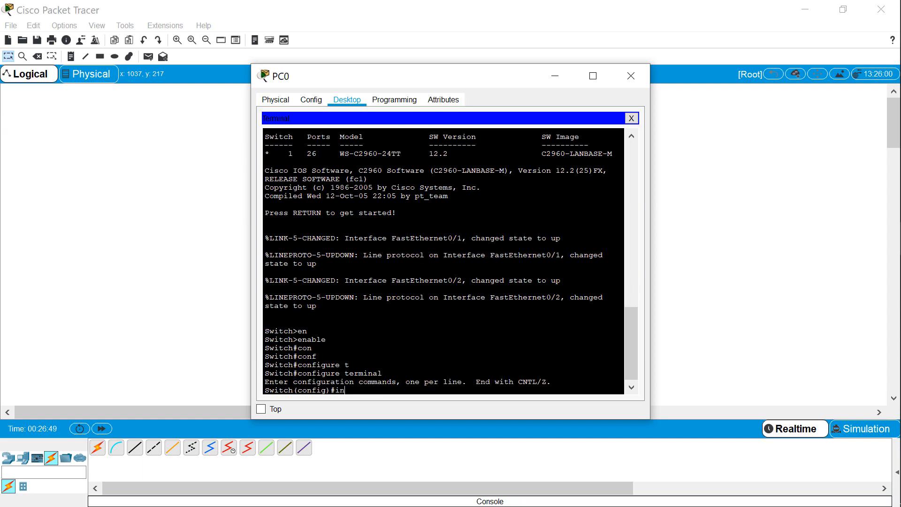
pyautogui.press('Tab')
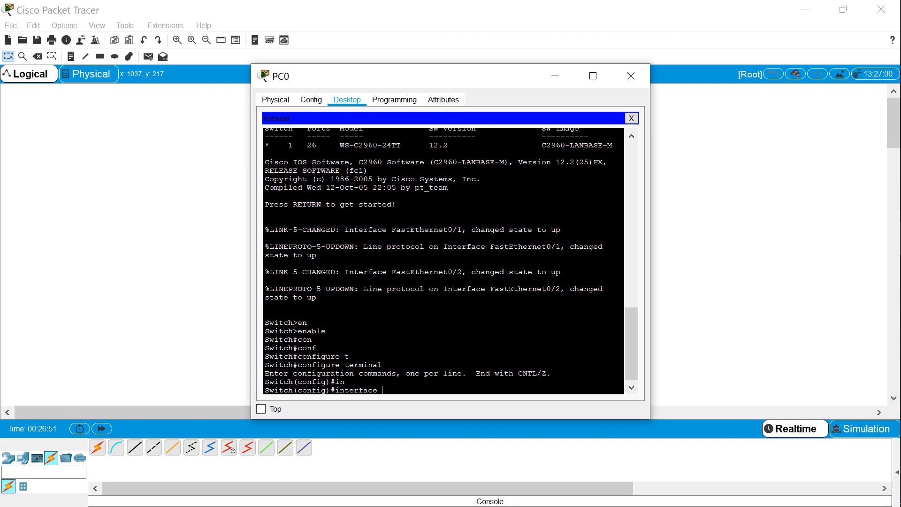
pyautogui.write('vlan 1')
pyautogui.press('Return')
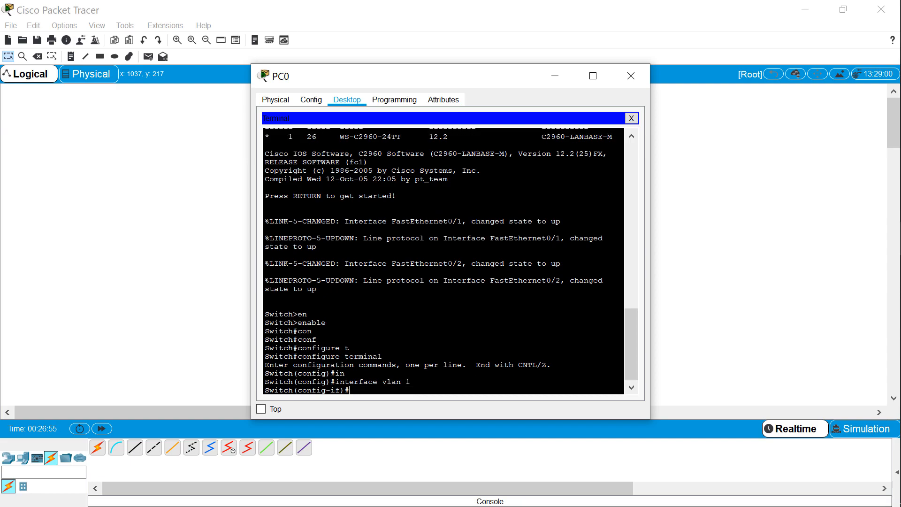
# Assign the switch's VLAN 1 interface the IP address 192.168.1.5 with subnet mask 255.255.255.0
pyautogui.write('ip address 192.168.1.5')
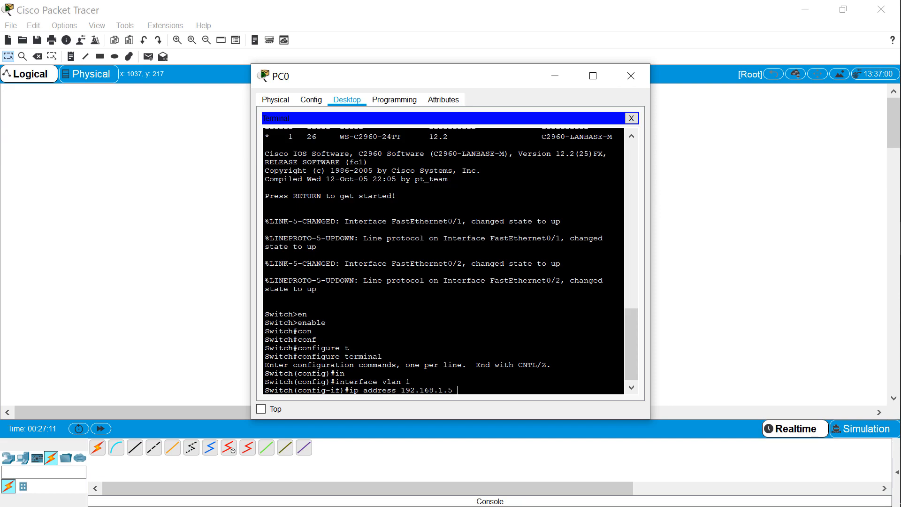
pyautogui.write(' 255.255.255.0')
pyautogui.press('Return')
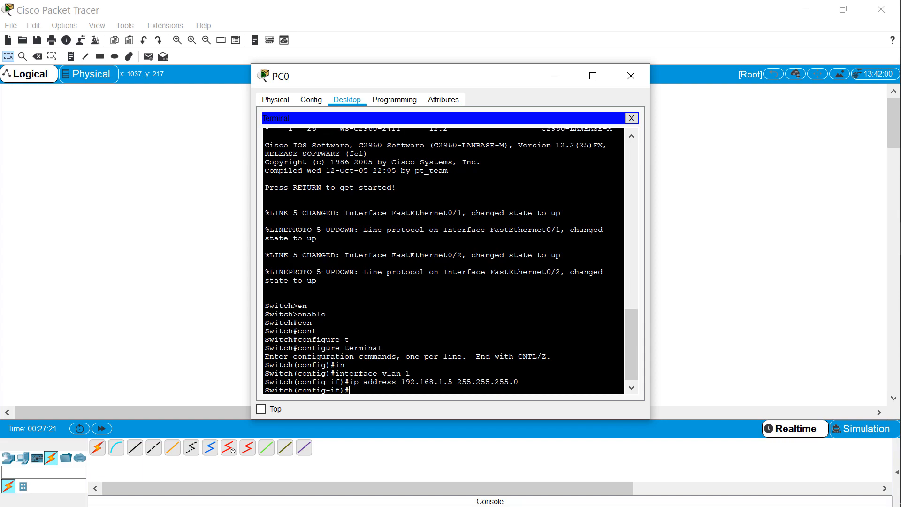
# Enable the switch's VLAN 1 interface with no shutdown, and close PC0's terminal window
pyautogui.moveTo(469, 80); pyautogui.dragTo(589, 74)
pyautogui.write('n')
pyautogui.write('o sh')
pyautogui.press('Tab')
pyautogui.press('Return')
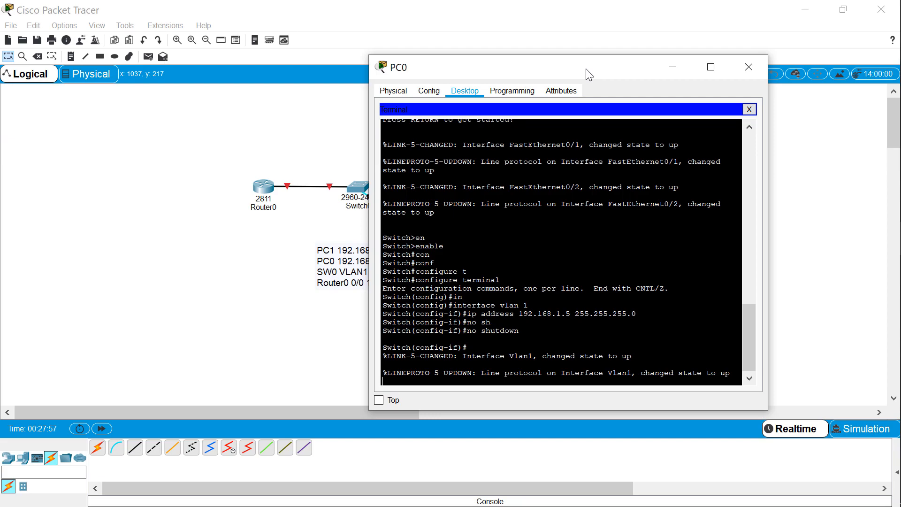
pyautogui.click(749, 67)
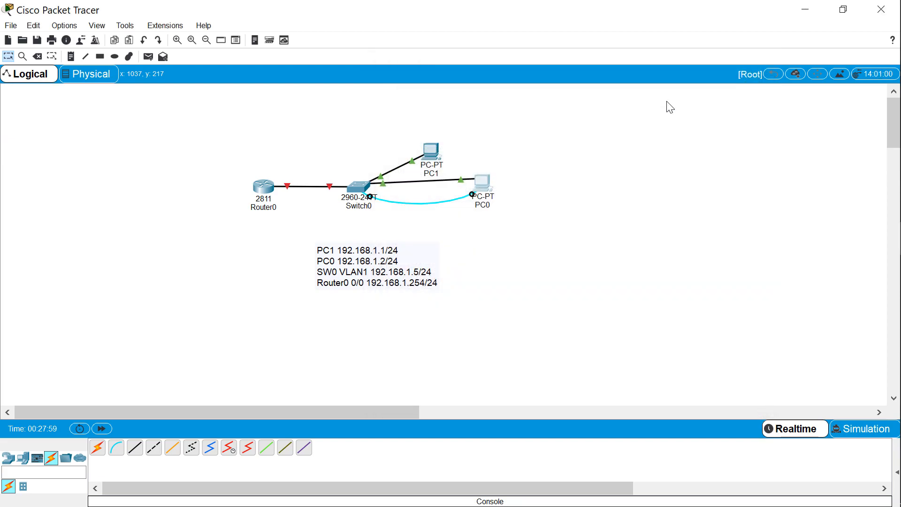
# Test connectivity from PC0 to the switch by running ping 192.168.1.5 in PC0's command prompt, and close the window
pyautogui.click(487, 175)
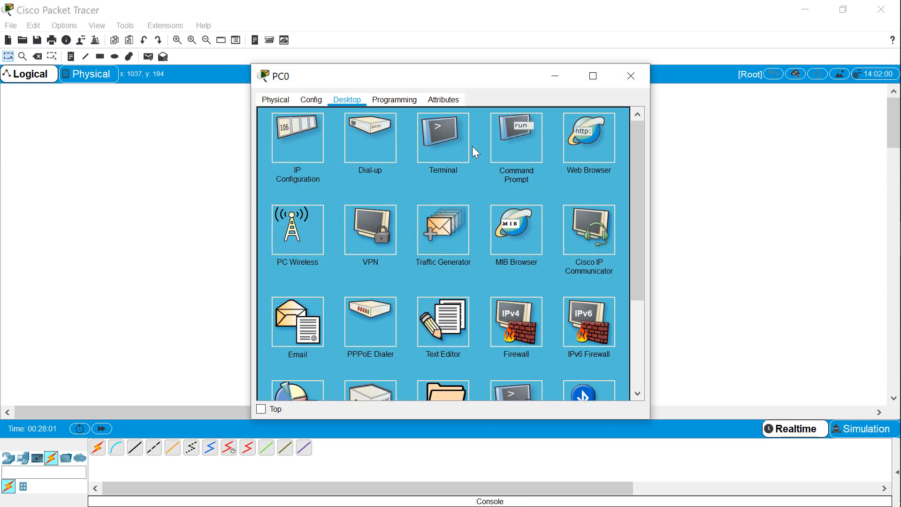
pyautogui.click(521, 142)
pyautogui.moveTo(499, 81); pyautogui.dragTo(696, 76)
pyautogui.press('Up')
pyautogui.press('BackSpace')
pyautogui.write('5')
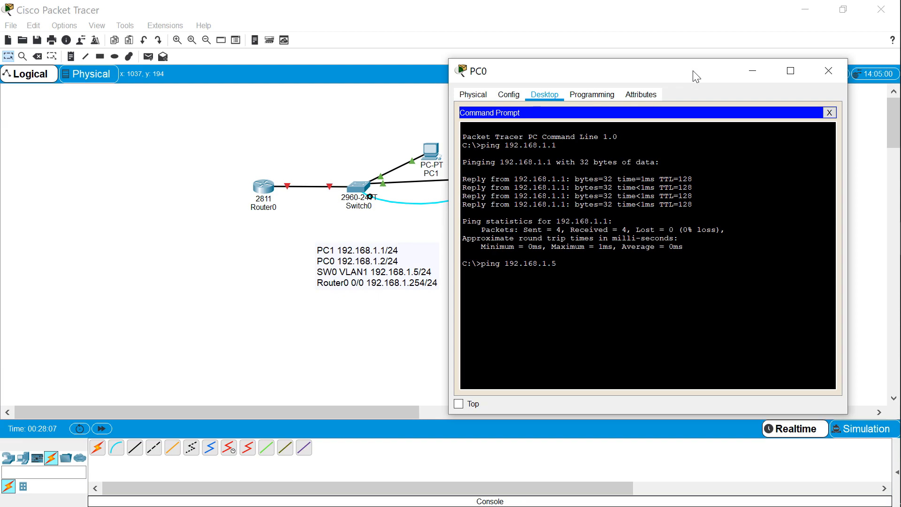
pyautogui.press('Return')
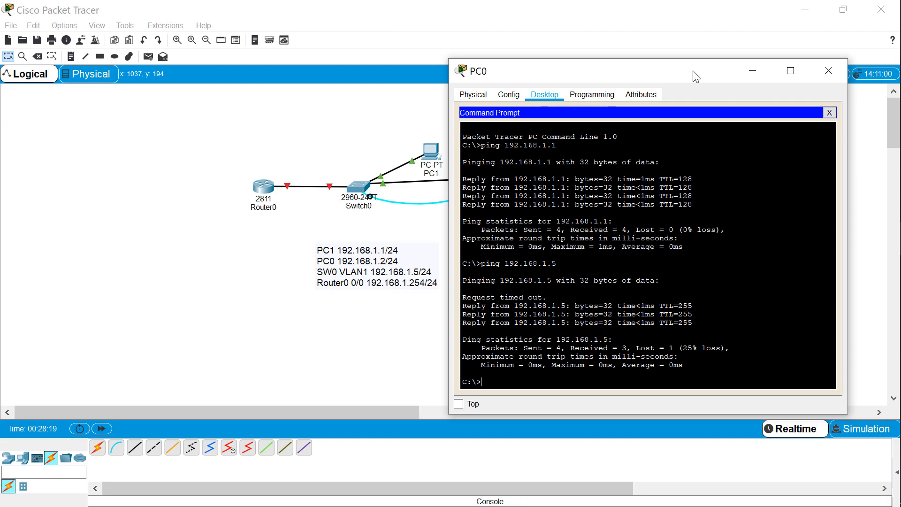
pyautogui.click(827, 70)
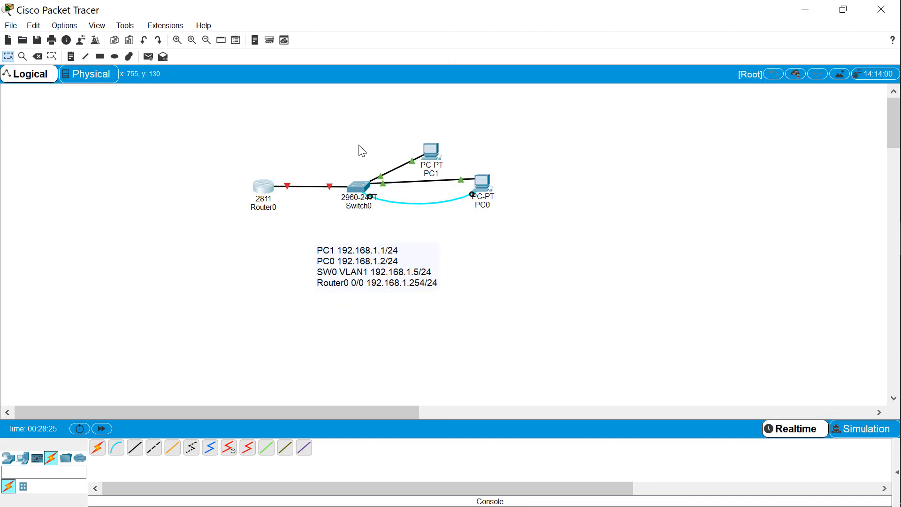
# Open Router0's command line, decline the initial configuration dialog with n, and start the router session
pyautogui.click(258, 194)
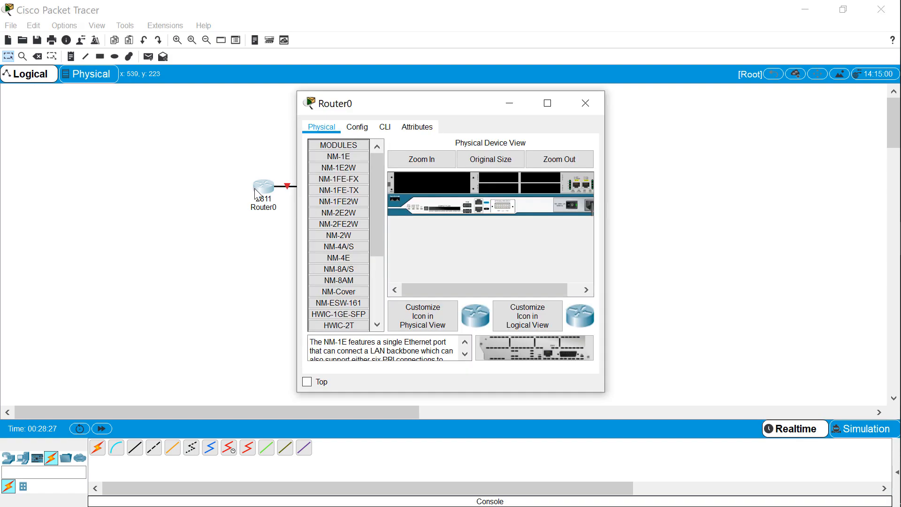
pyautogui.moveTo(588, 100); pyautogui.dragTo(622, 96)
pyautogui.click(538, 122)
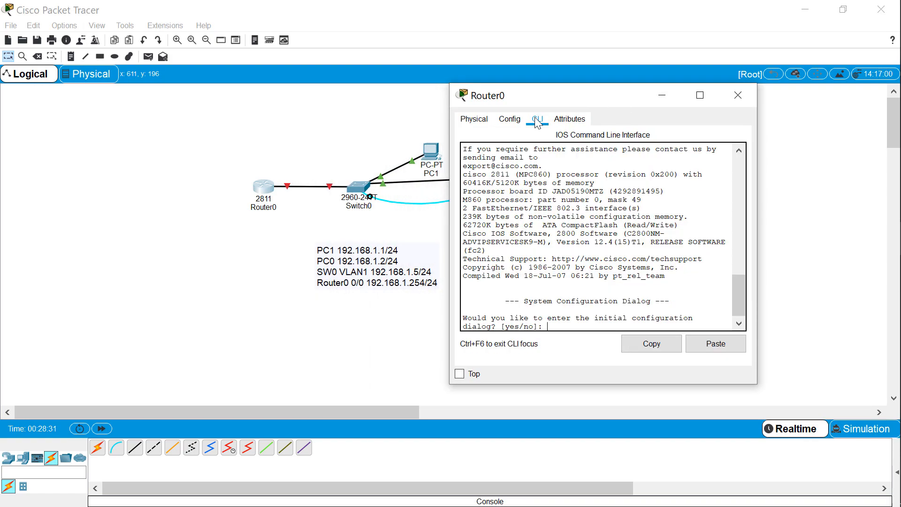
pyautogui.write('n')
pyautogui.press('Return')
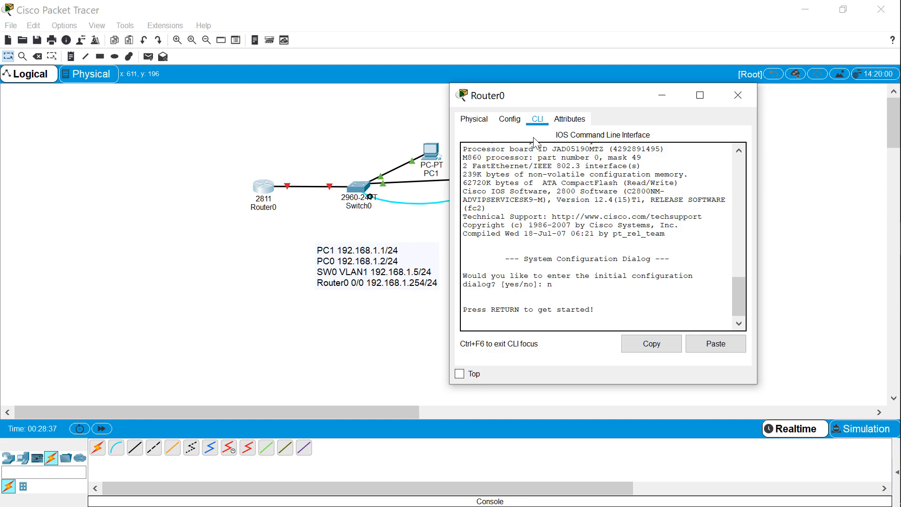
pyautogui.press('Return')
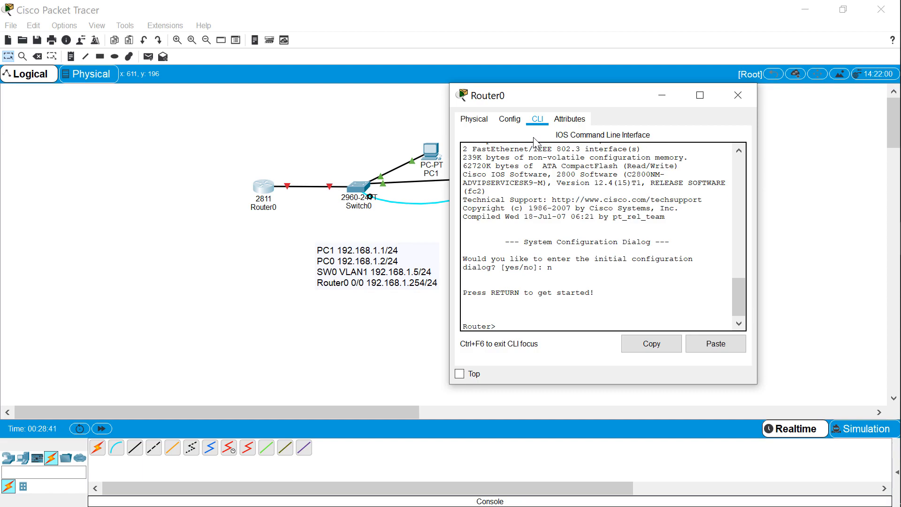
# Enter privileged mode on Router0 with enable, and enter global configuration mode with conf terminal
pyautogui.write('en')
pyautogui.press('Tab')
pyautogui.press('Return')
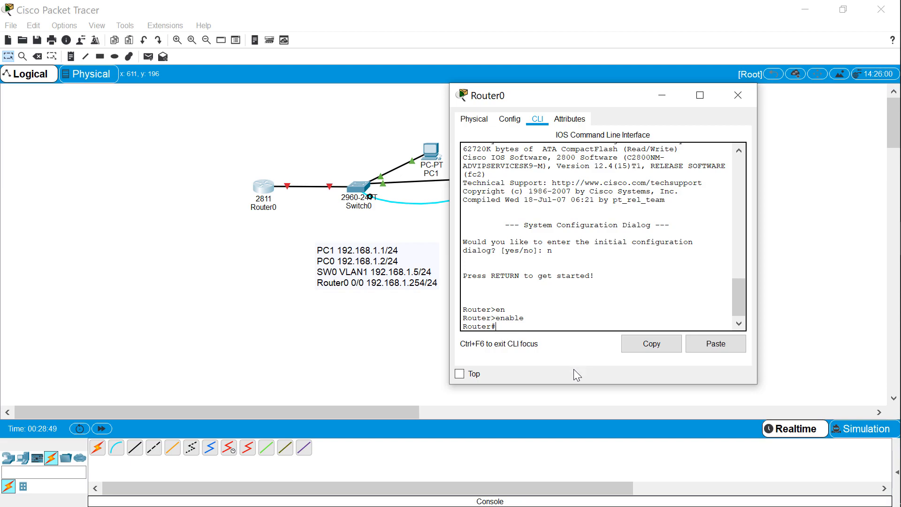
pyautogui.write('conf t')
pyautogui.press('Tab')
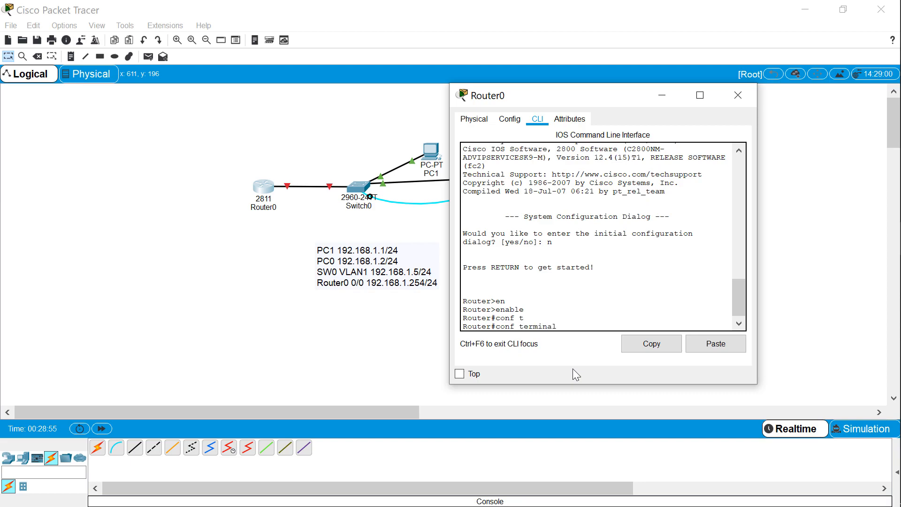
pyautogui.press('Return')
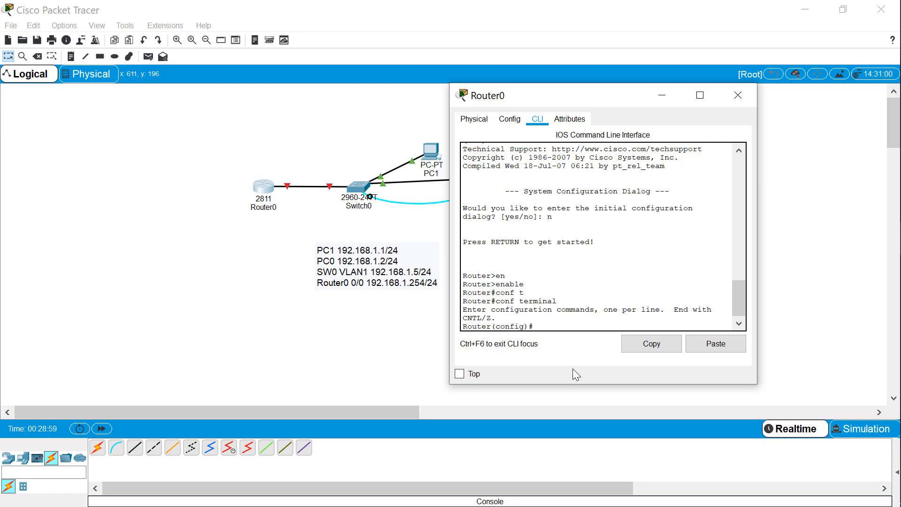
# Enter interface configuration mode for Router0's FastEthernet 0/0 with interface fastEthernet 0/0
pyautogui.write('int')
pyautogui.press('Tab')
pyautogui.write('f')
pyautogui.press('Tab')
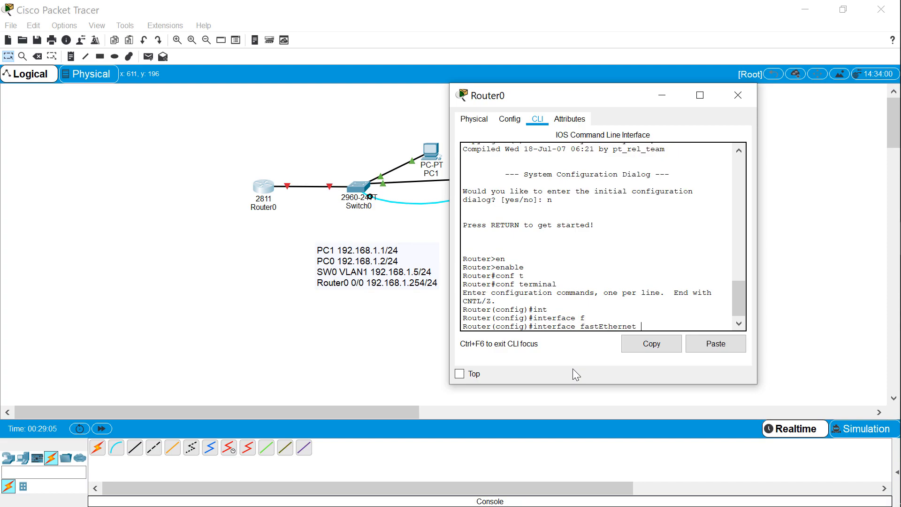
pyautogui.write('0/0')
pyautogui.press('Return')
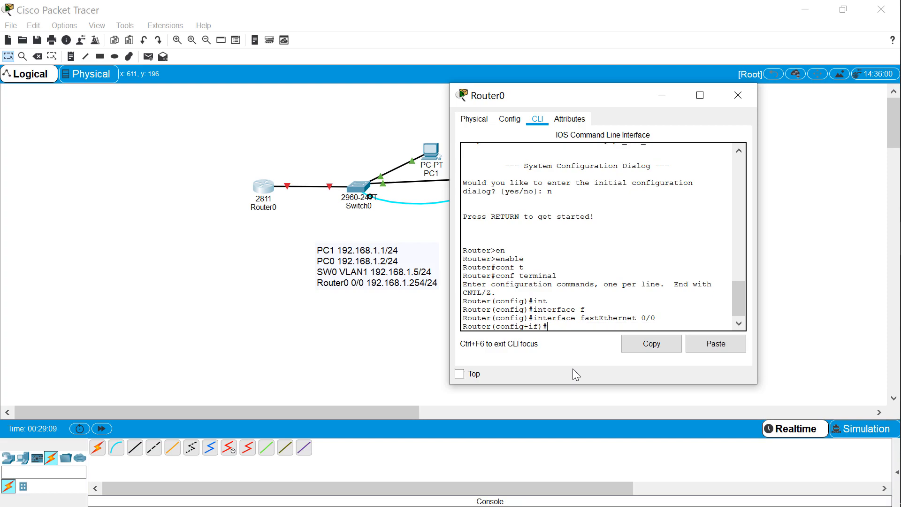
# Assign Router0's FastEthernet 0/0 interface the IP address 192.168.1.254 with subnet mask 255.255.255.0
pyautogui.write('ip address 192.168.1.254 255.255.255.')
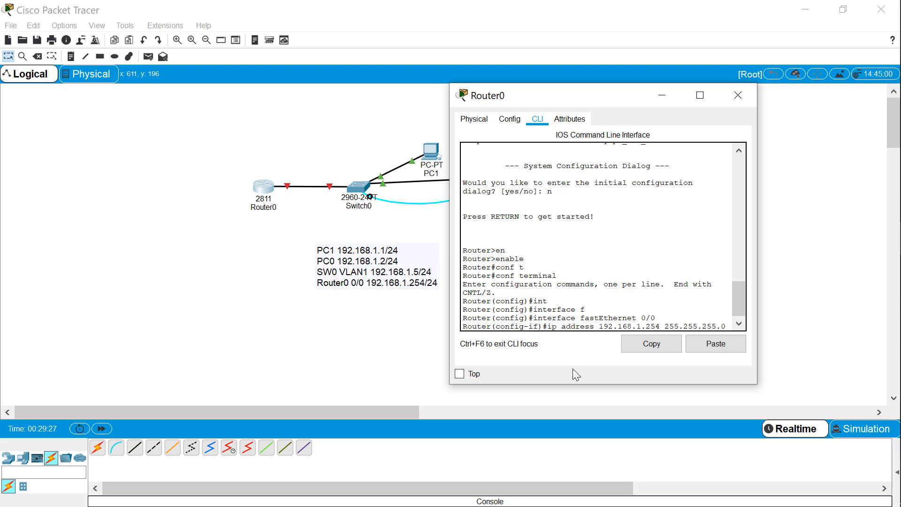
pyautogui.write('0')
pyautogui.press('Return')
# Enable Router0's FastEthernet 0/0 interface with no shutdown and close the router window
pyautogui.write('no sh')
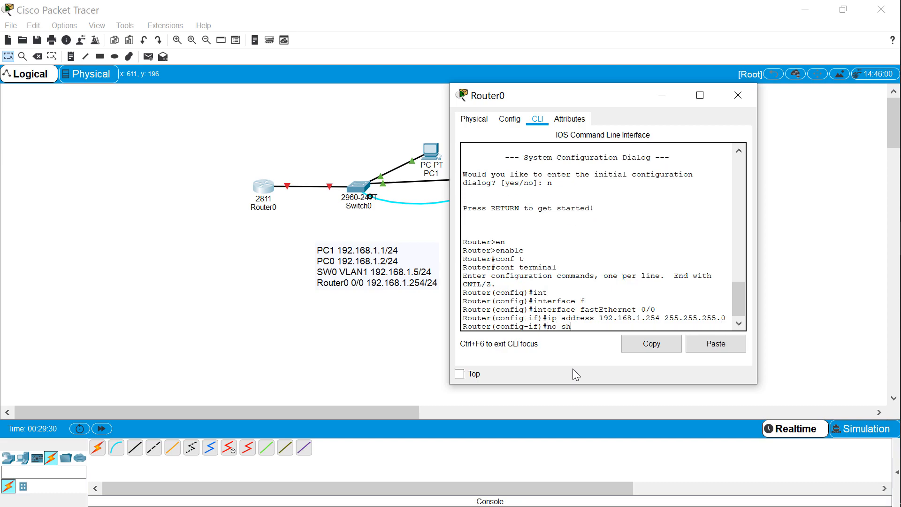
pyautogui.press('Tab')
pyautogui.press('Return')
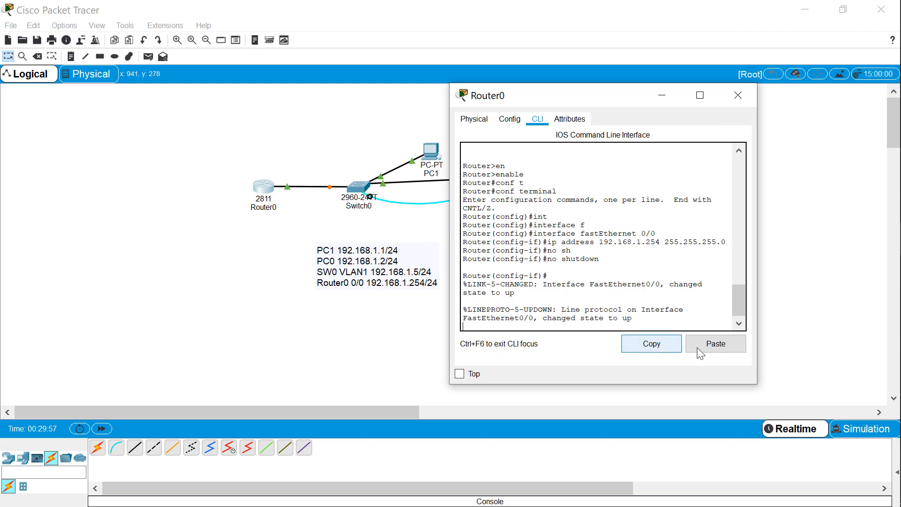
pyautogui.click(739, 100)
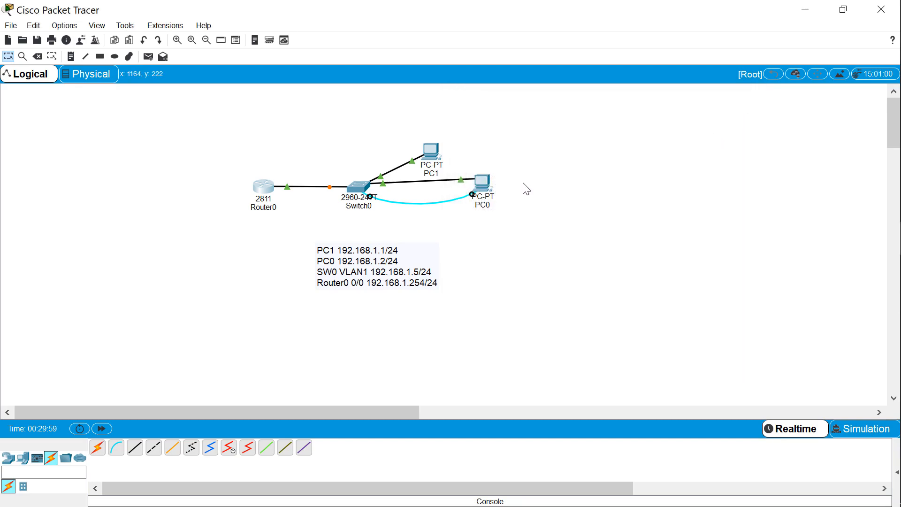
# Ping 192.168.1.254 from PC0's command prompt to test the connection to Router0, and close PC0's window
pyautogui.click(488, 189)
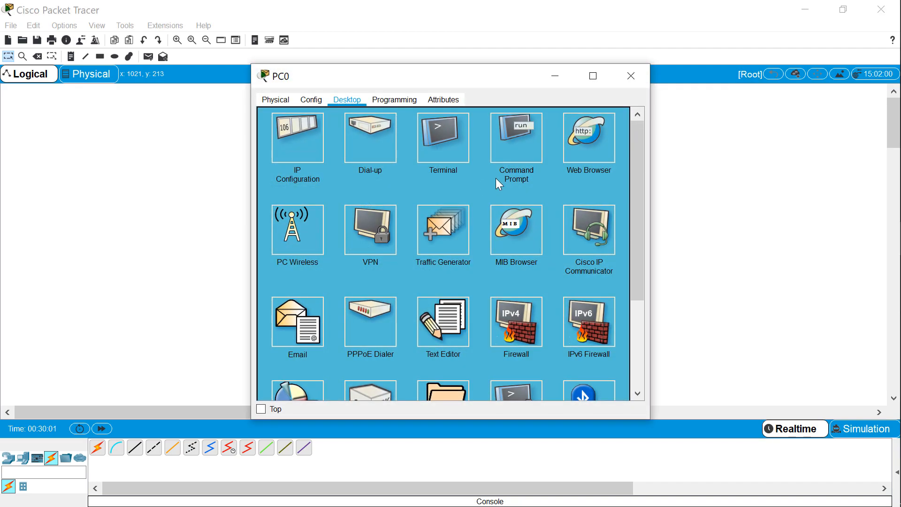
pyautogui.moveTo(463, 84); pyautogui.dragTo(665, 61)
pyautogui.click(713, 118)
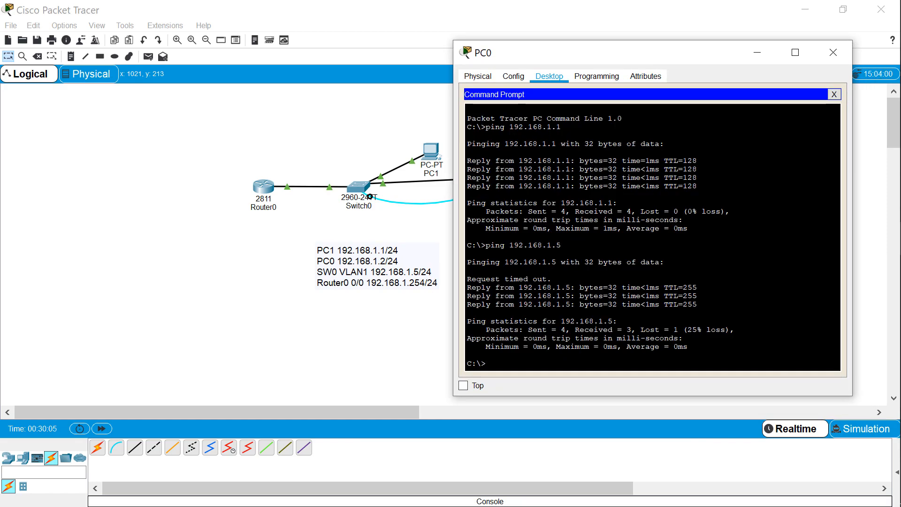
pyautogui.press('Up')
pyautogui.press('BackSpace')
pyautogui.write('254')
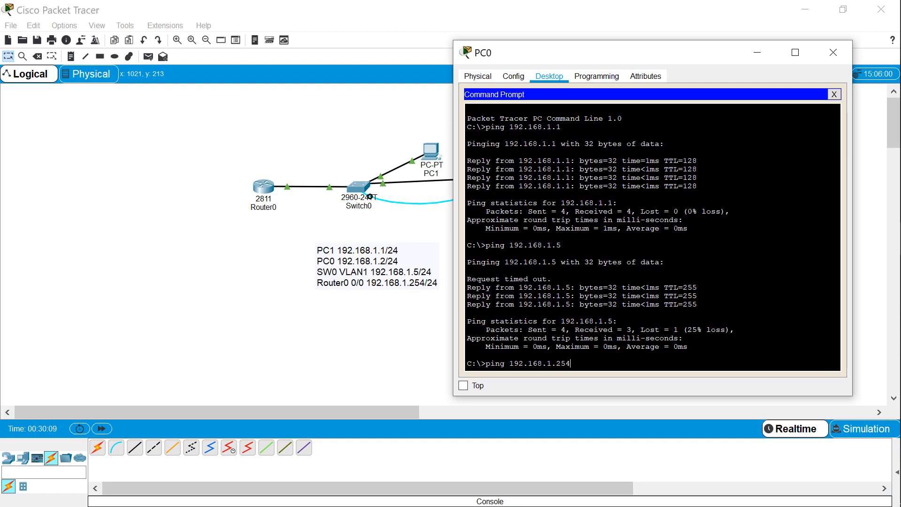
pyautogui.press('Return')
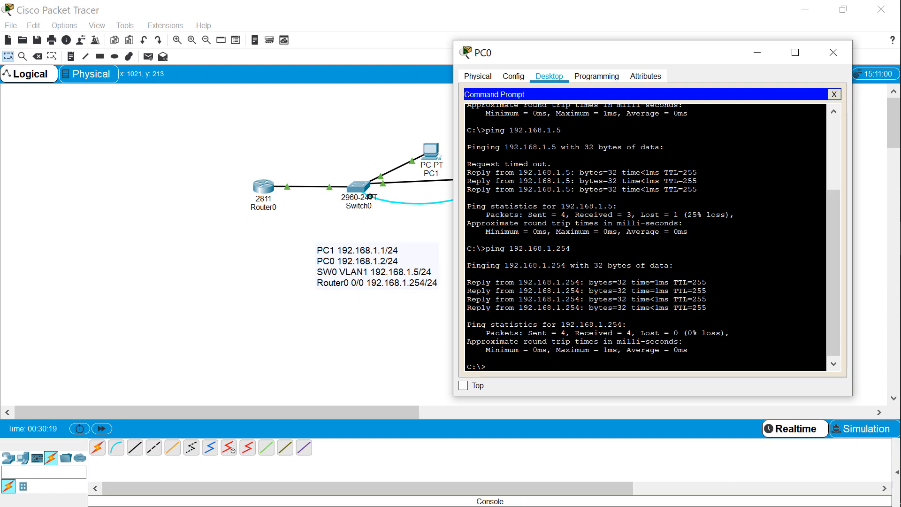
pyautogui.click(830, 51)
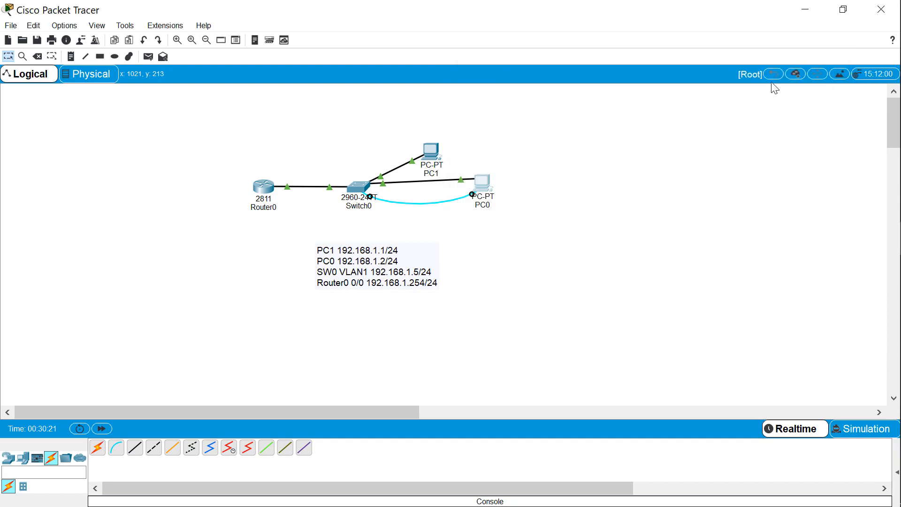
# Add a 2960 switch to the left of Router0 and a PC below the new switch
pyautogui.click(10, 460)
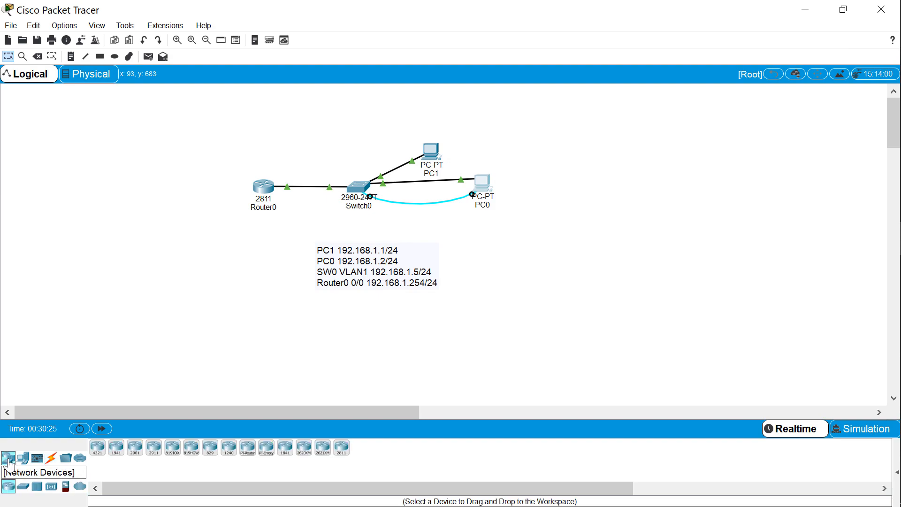
pyautogui.click(23, 486)
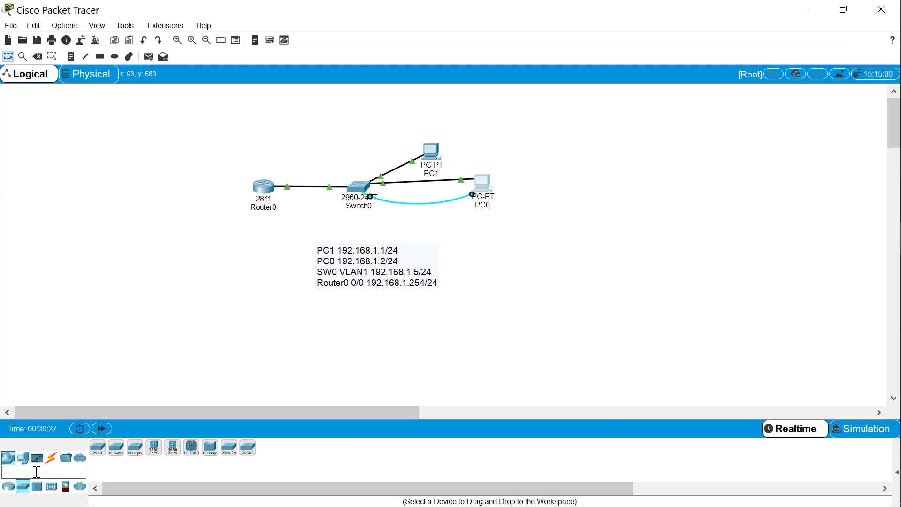
pyautogui.click(97, 447)
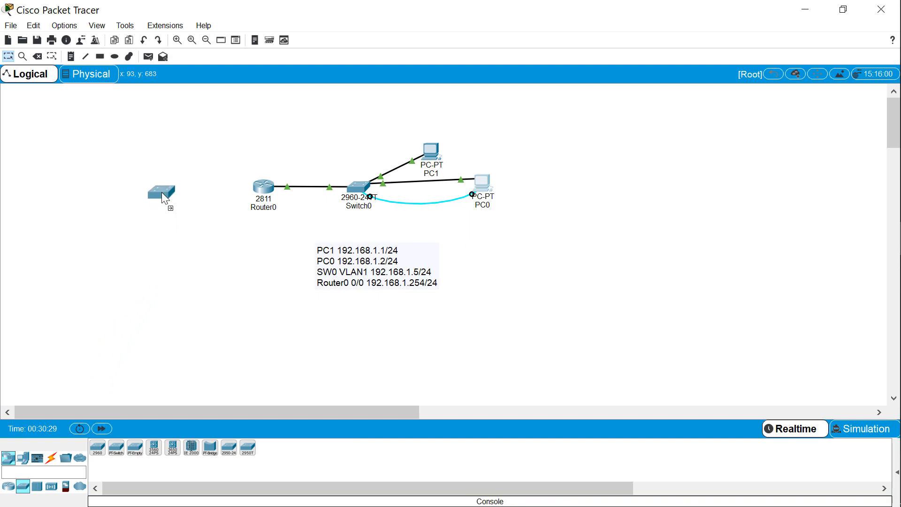
pyautogui.click(168, 184)
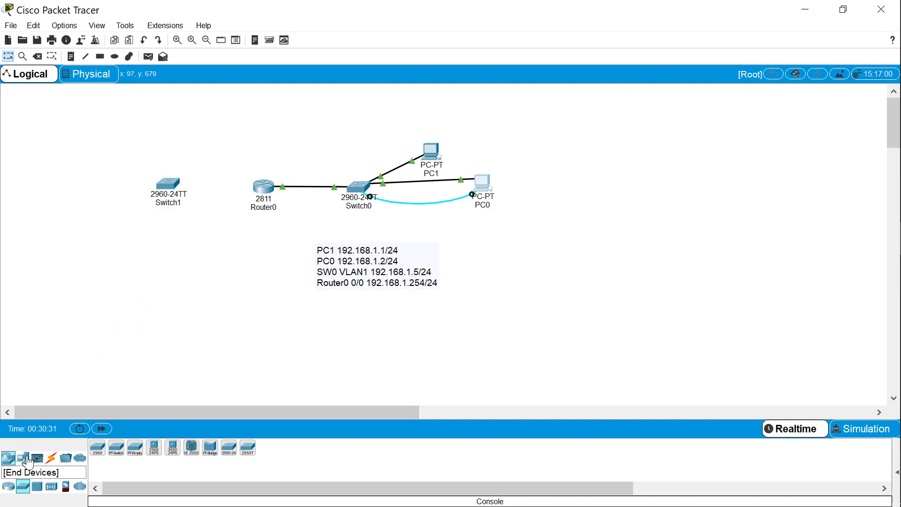
pyautogui.click(24, 458)
pyautogui.click(97, 447)
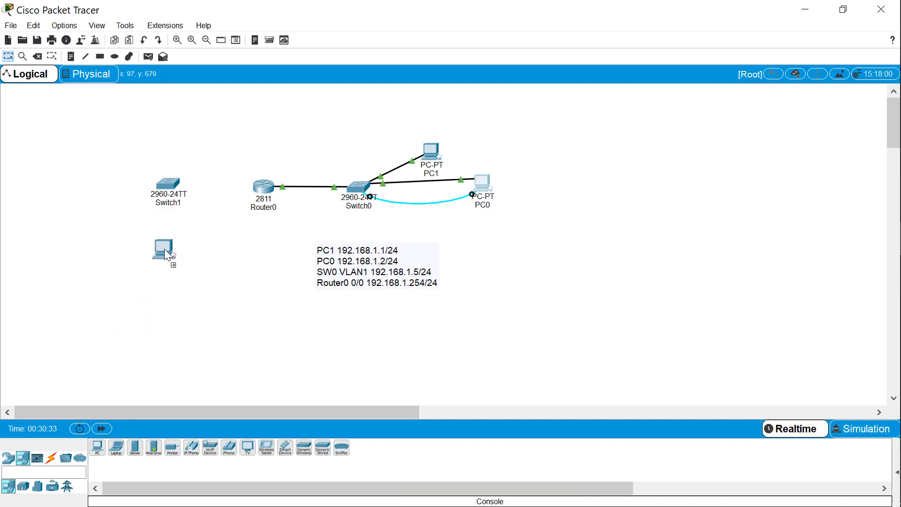
pyautogui.click(163, 253)
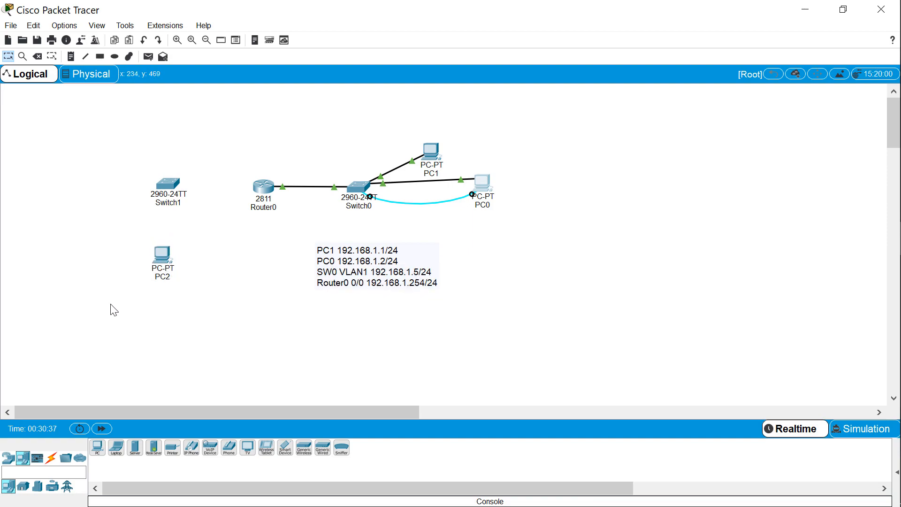
# Place a text note below PC2 with the first line "PC2 192.168.2.1"
pyautogui.click(52, 57)
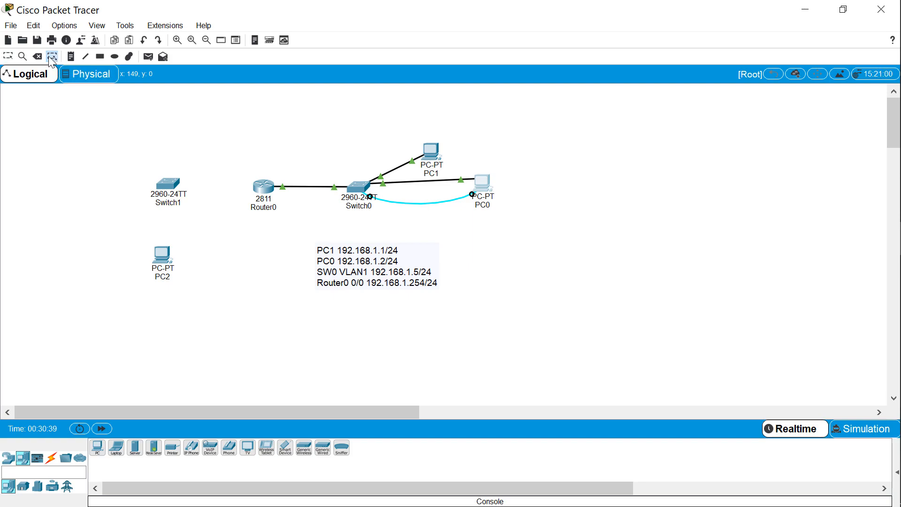
pyautogui.click(71, 57)
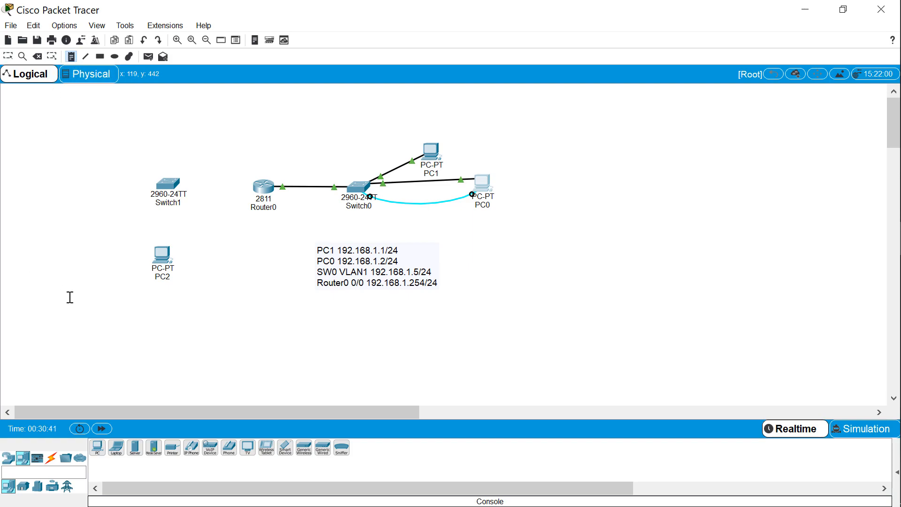
pyautogui.click(100, 303)
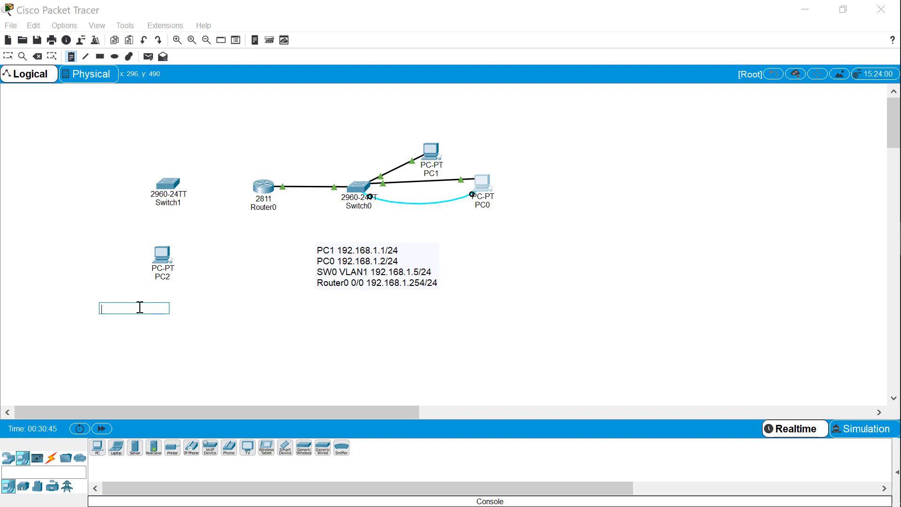
pyautogui.write('PC2 192')
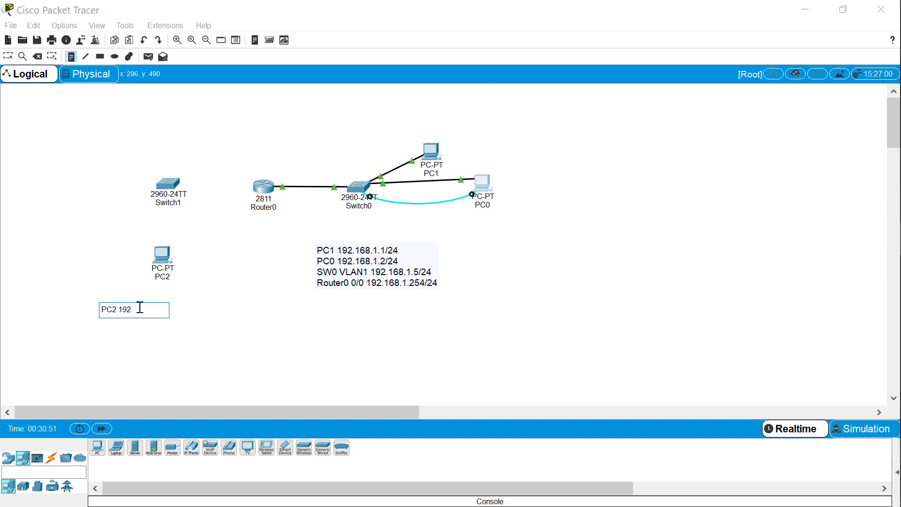
pyautogui.write('.168.2.1')
pyautogui.press('Return')
# Add the line "SW1 192.168.2.5" to the note below PC2
pyautogui.write('SW1 192.1')
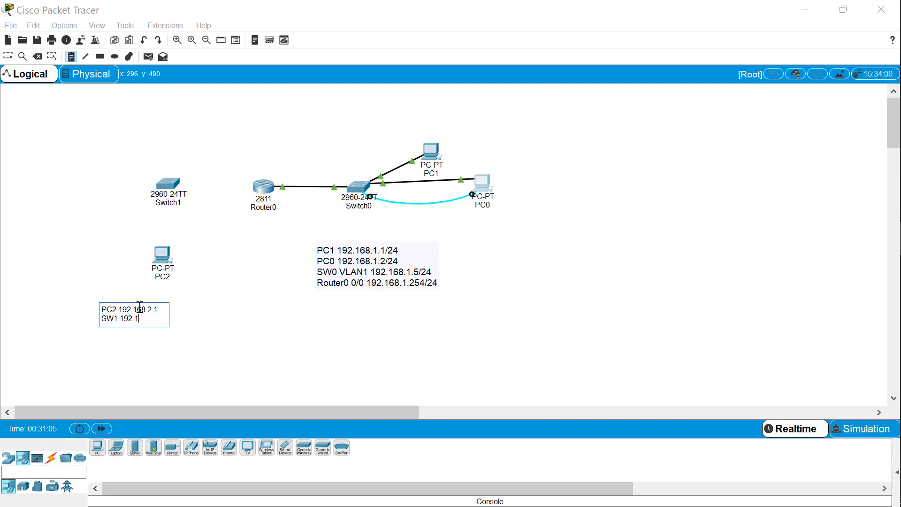
pyautogui.write('68.2.5')
pyautogui.press('Return')
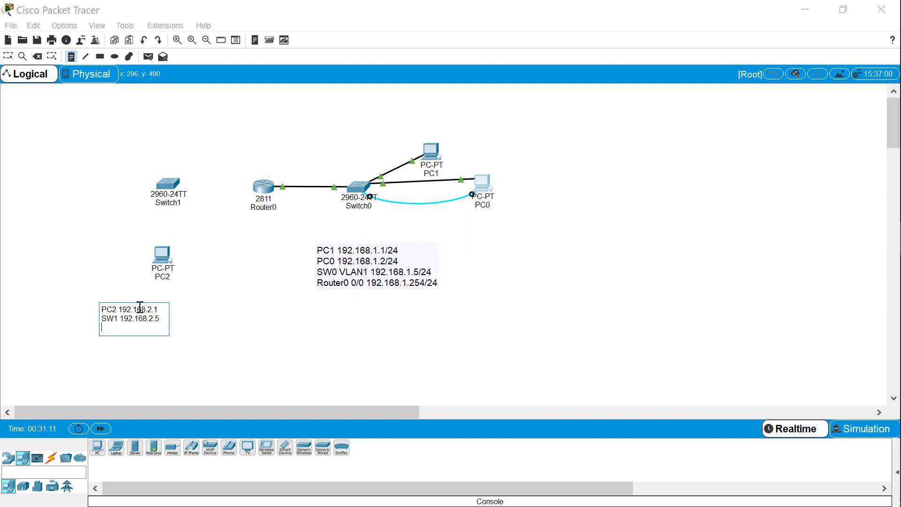
# Add the line "Router0 0/1 192.168.2.254" to the note and finish editing it
pyautogui.write('Router1 0 0/1 192')
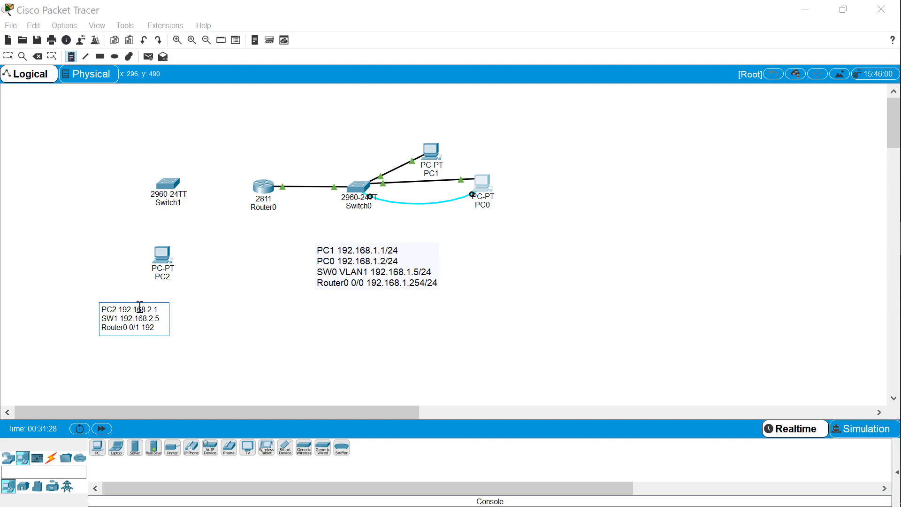
pyautogui.write('.168')
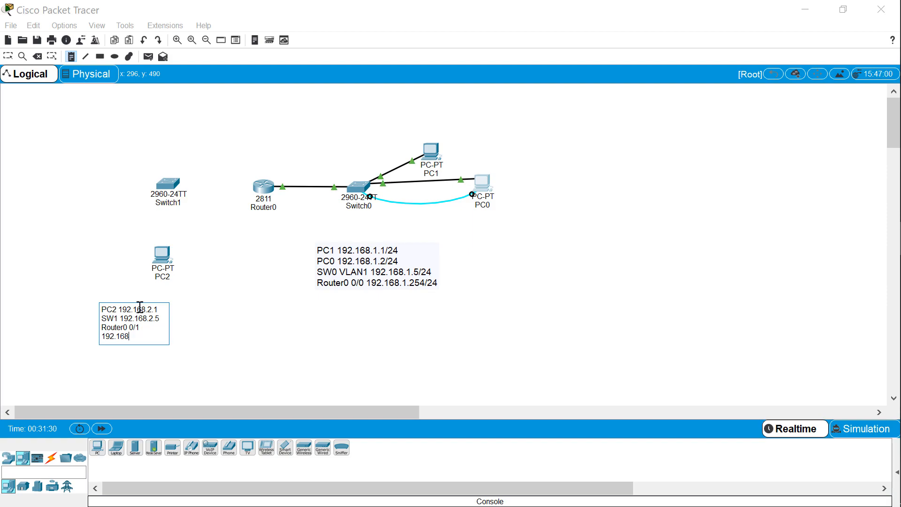
pyautogui.write('.2.254')
pyautogui.click(203, 296)
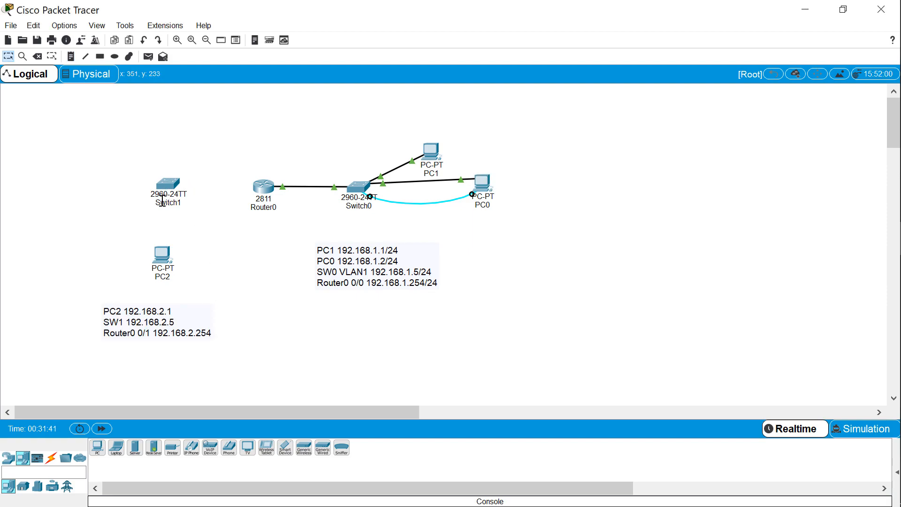
# Connect Switch1's FastEthernet0/1 to Router0's FastEthernet0/1 with a copper straight-through cable
pyautogui.click(51, 458)
pyautogui.click(140, 445)
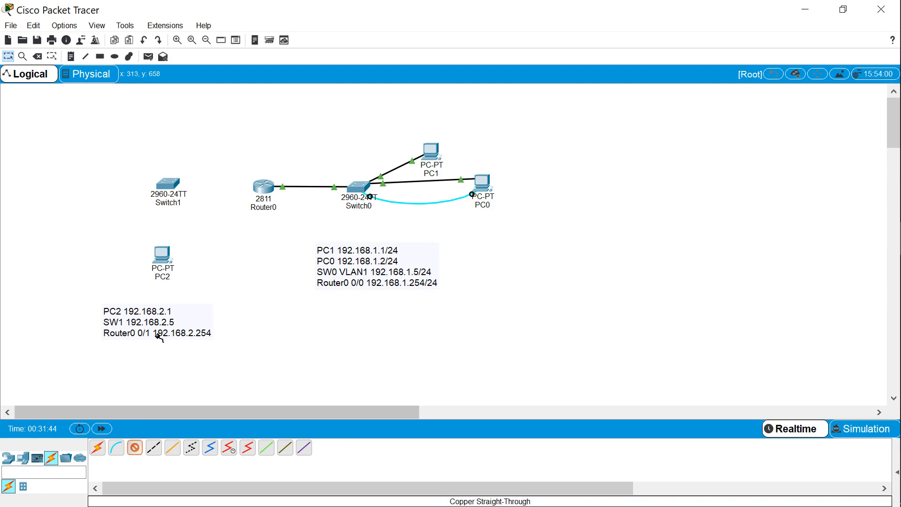
pyautogui.click(170, 184)
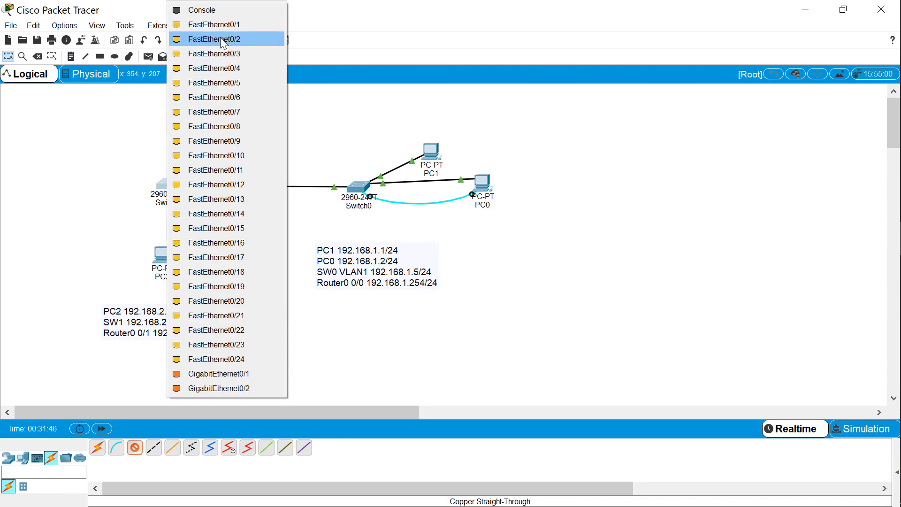
pyautogui.click(225, 25)
pyautogui.click(265, 190)
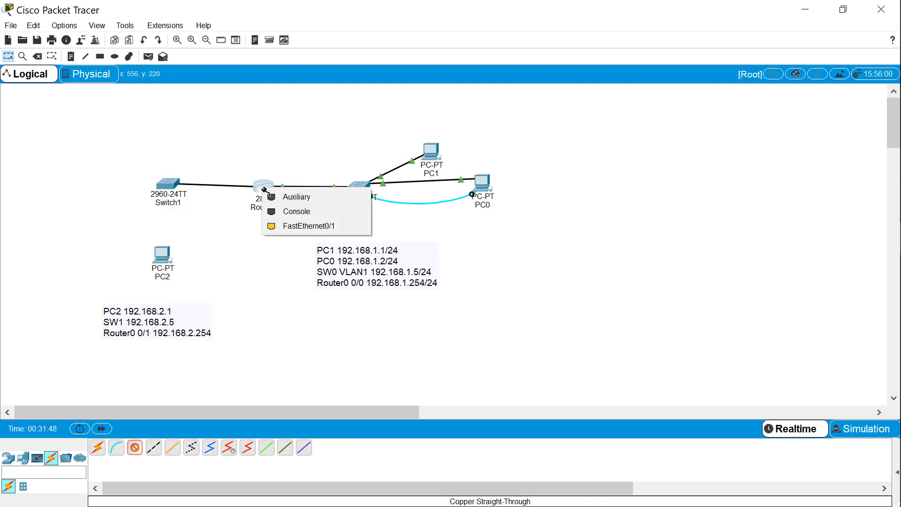
pyautogui.click(290, 227)
pyautogui.click(134, 447)
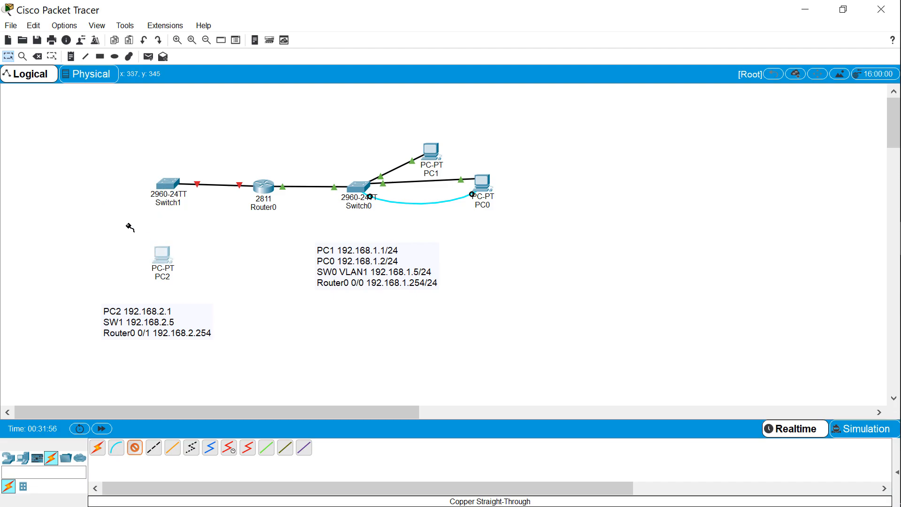
pyautogui.click(166, 184)
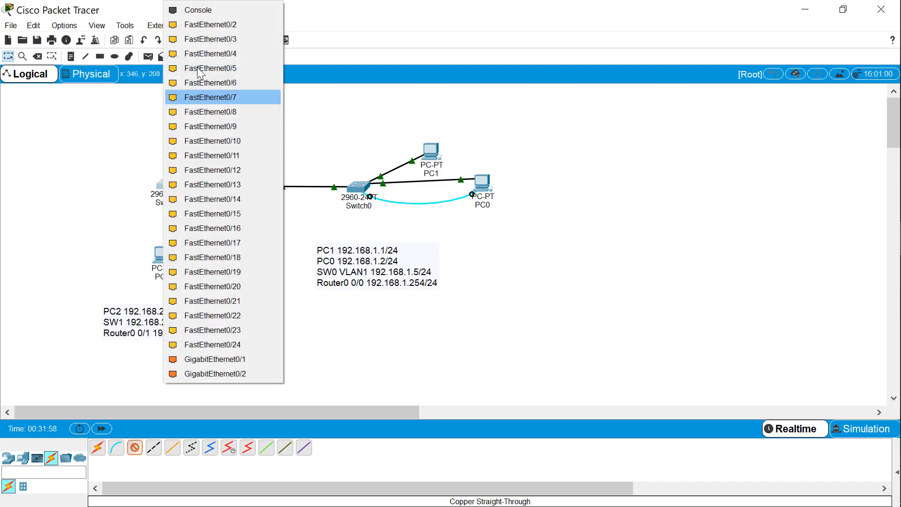
pyautogui.click(216, 14)
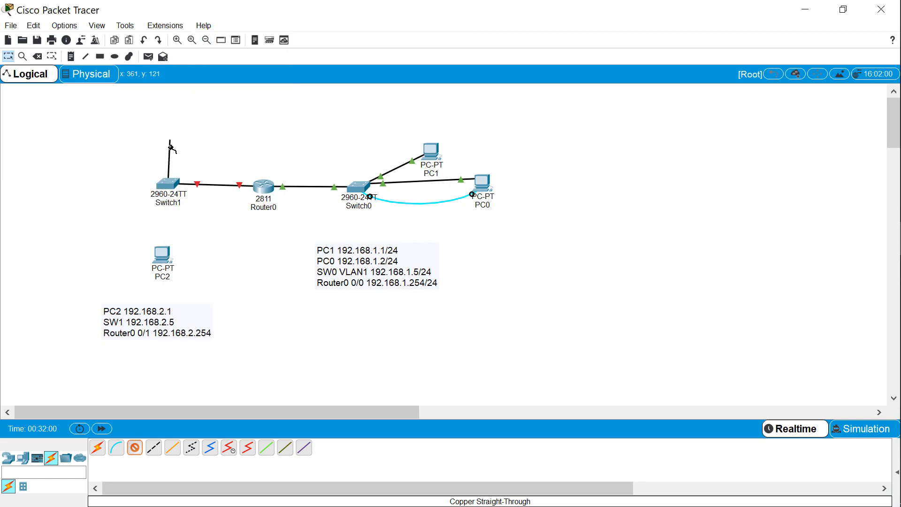
pyautogui.click(173, 185)
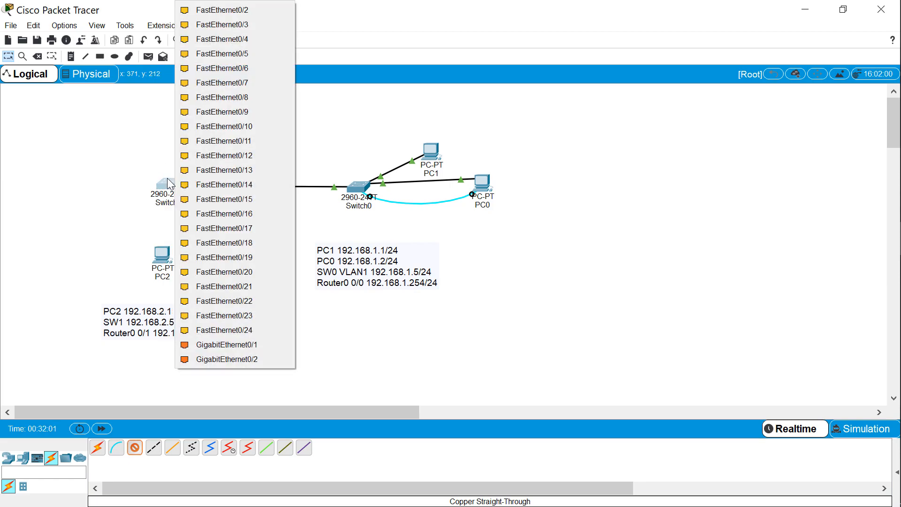
pyautogui.click(218, 12)
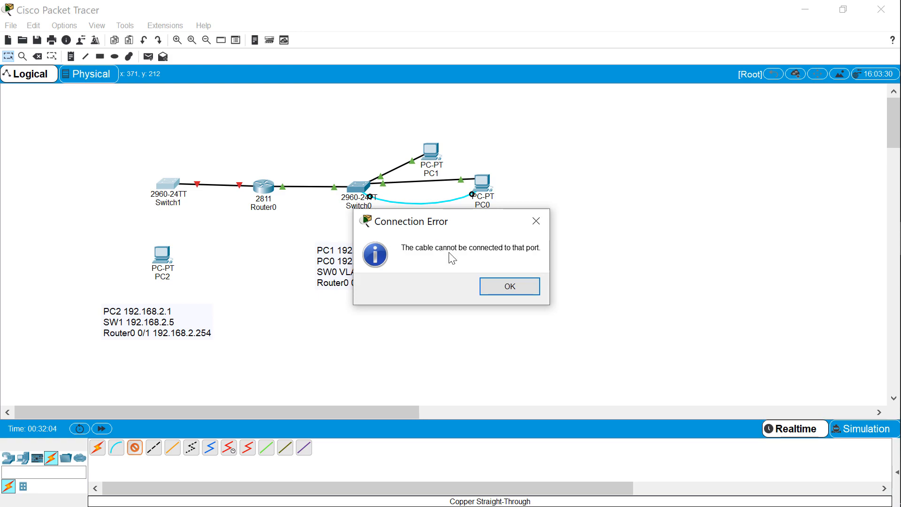
pyautogui.click(508, 285)
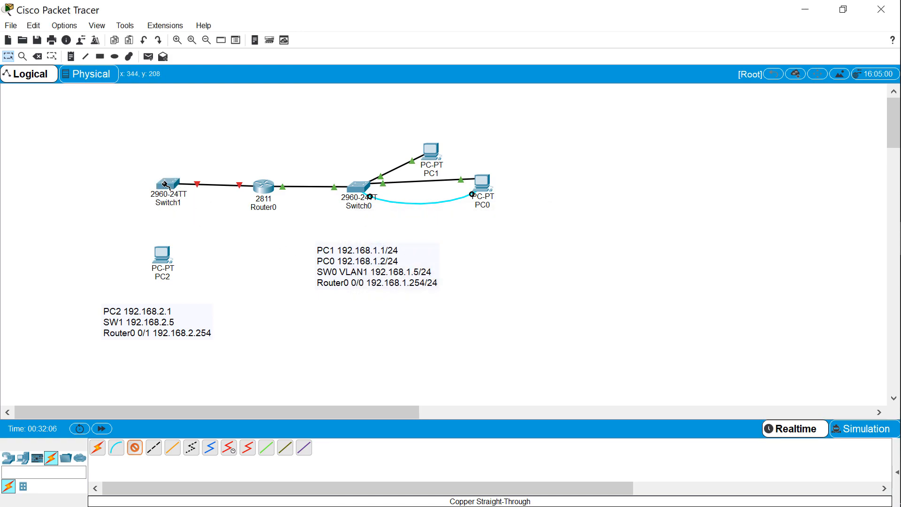
pyautogui.press('Escape')
# Connect Switch1's FastEthernet0/2 to PC2's FastEthernet0 with a copper straight-through cable, and move PC2 to the left of Switch1
pyautogui.click(135, 449)
pyautogui.click(160, 187)
pyautogui.click(200, 37)
pyautogui.click(162, 261)
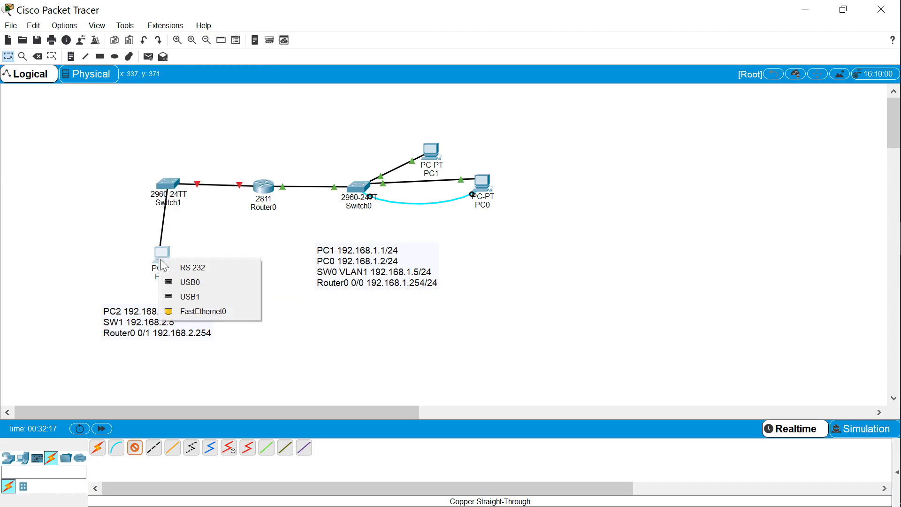
pyautogui.click(218, 312)
pyautogui.moveTo(162, 255); pyautogui.dragTo(84, 187)
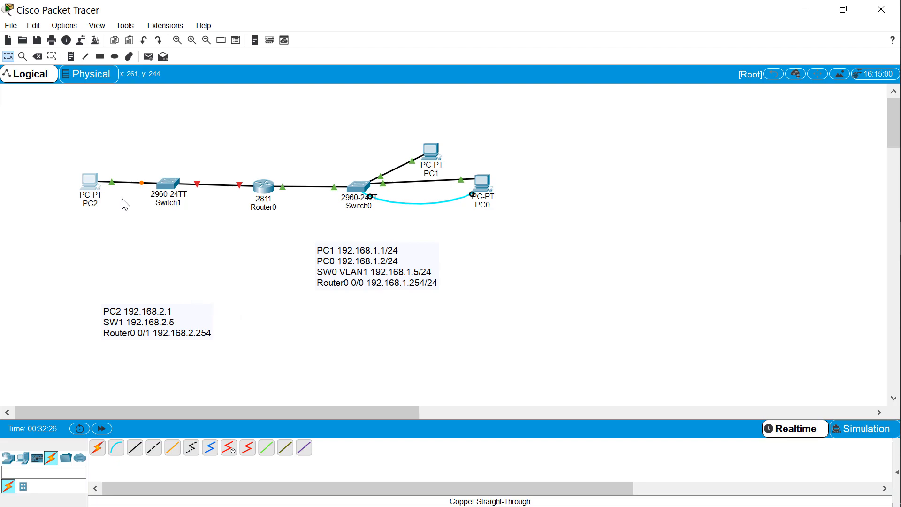
# Set PC2's static IPv4 default gateway to 192.168.2.254
pyautogui.click(92, 183)
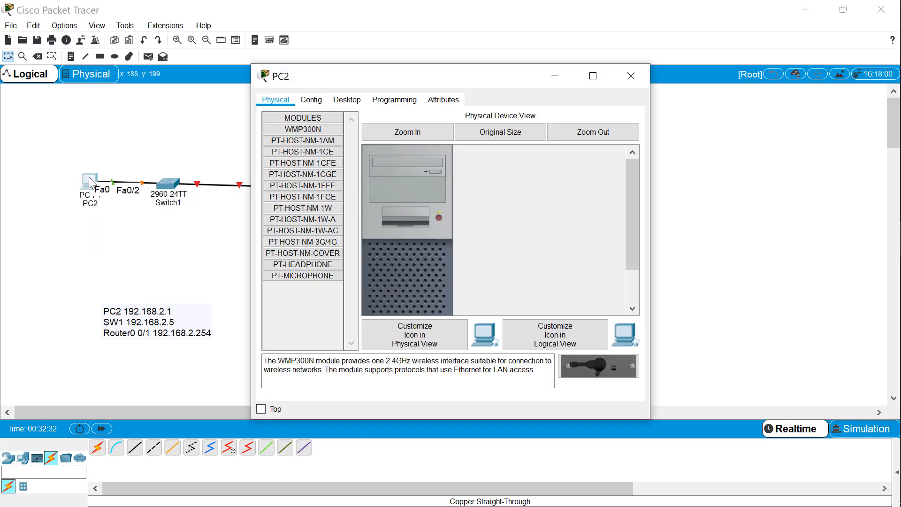
pyautogui.click(312, 100)
pyautogui.moveTo(354, 78); pyautogui.dragTo(541, 70)
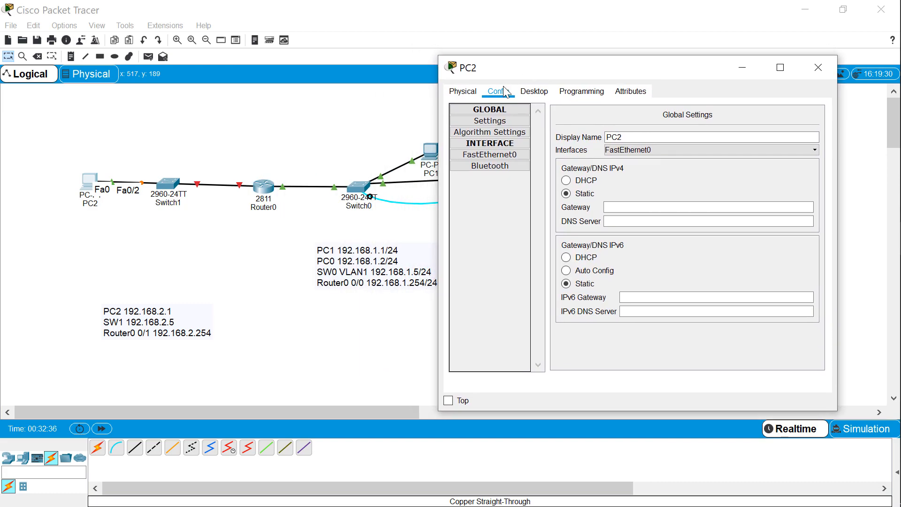
pyautogui.click(488, 121)
pyautogui.click(567, 193)
pyautogui.click(620, 208)
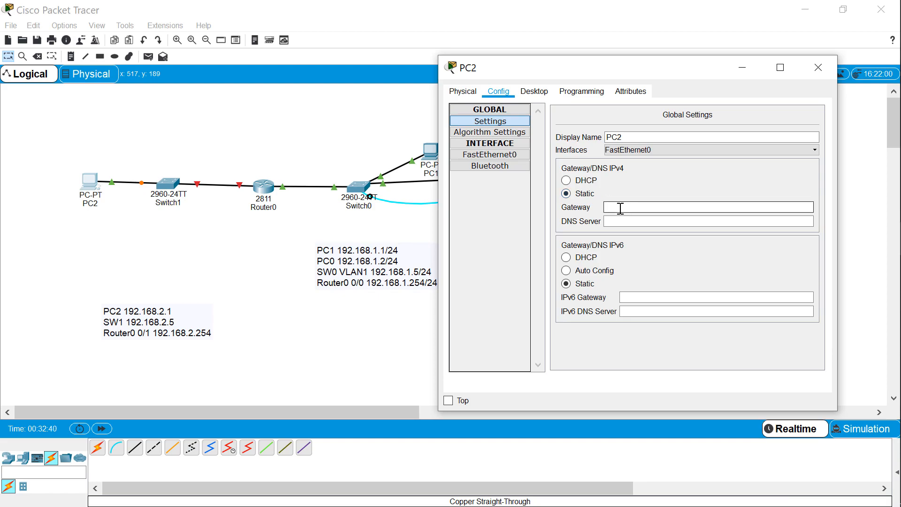
pyautogui.write('192.168.2.254')
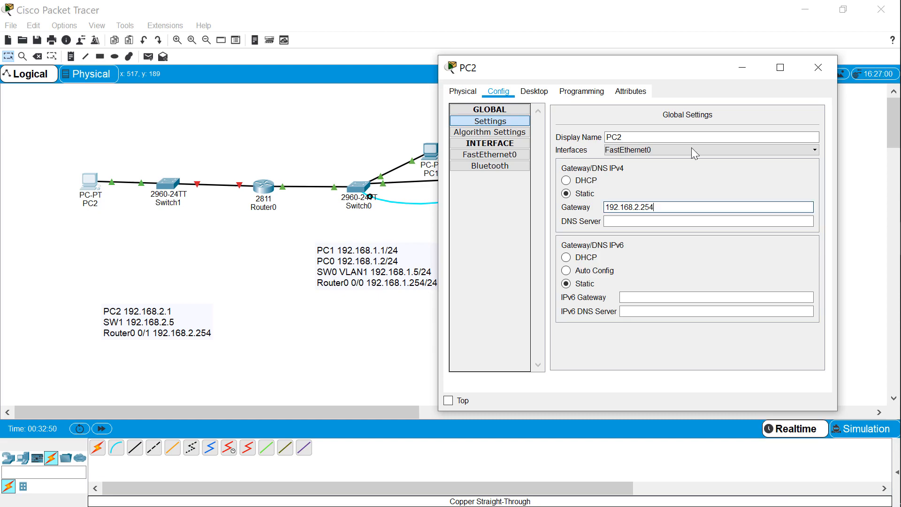
# Give PC2's FastEthernet0 the static IP address 192.168.2.1 with subnet mask 255.255.255.0, and close its settings
pyautogui.click(502, 156)
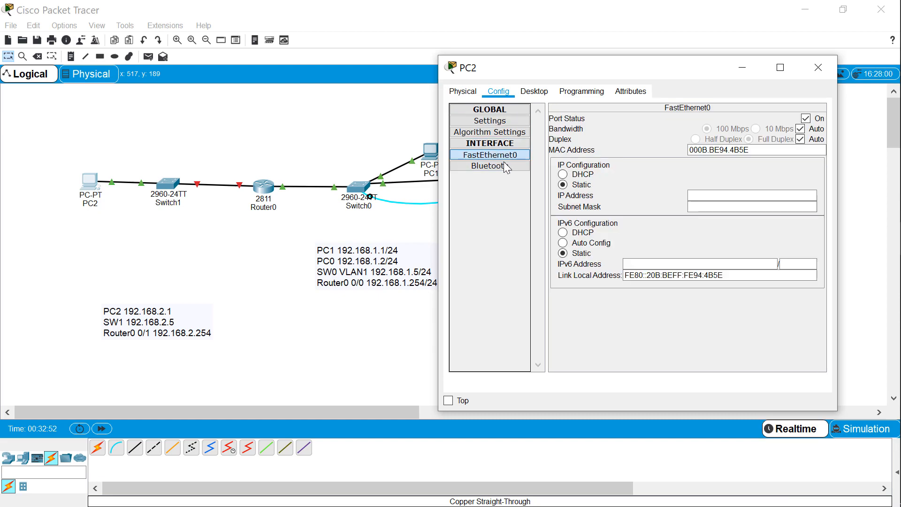
pyautogui.click(696, 195)
pyautogui.write('192.168.')
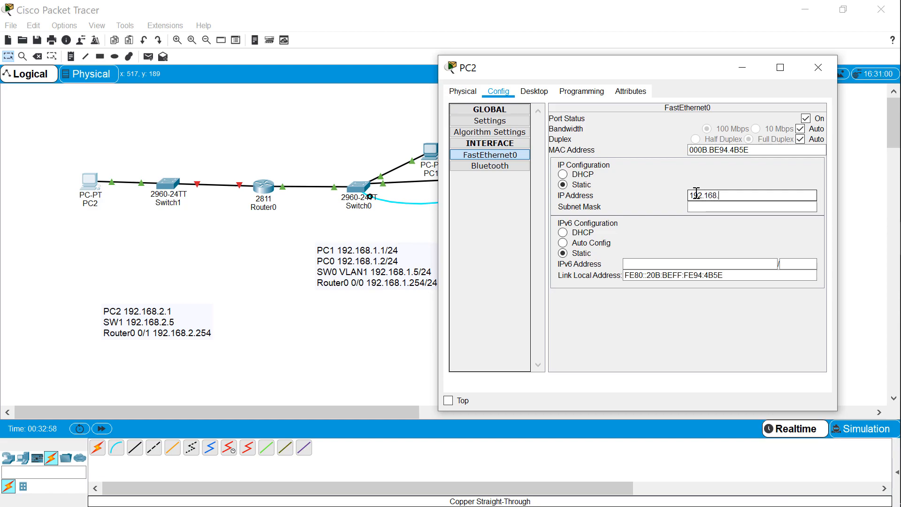
pyautogui.write('2.1')
pyautogui.press('Tab')
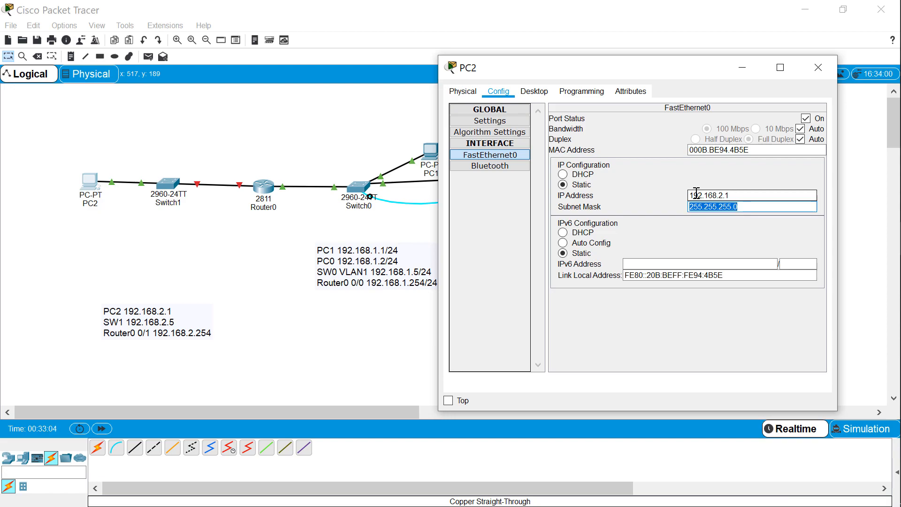
pyautogui.click(819, 67)
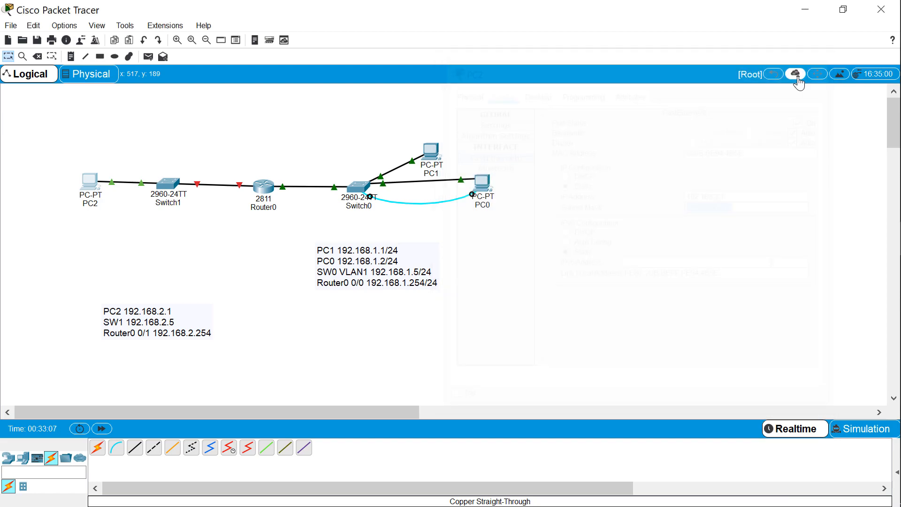
pyautogui.doubleClick(168, 183)
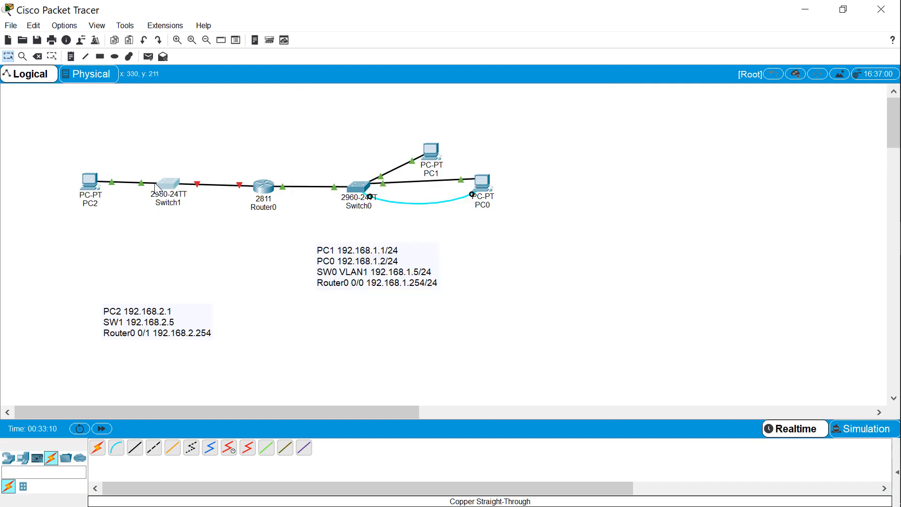
pyautogui.doubleClick(169, 184)
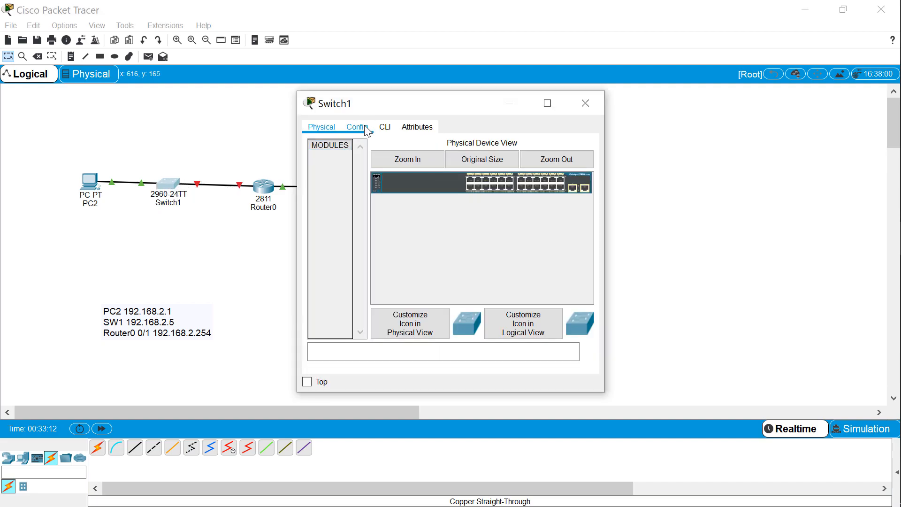
pyautogui.click(386, 128)
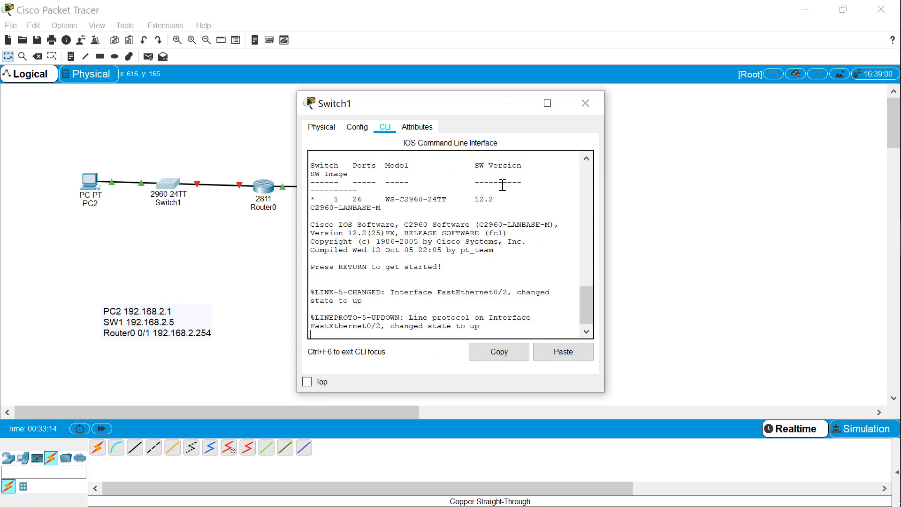
pyautogui.press('Return')
pyautogui.press('Return')
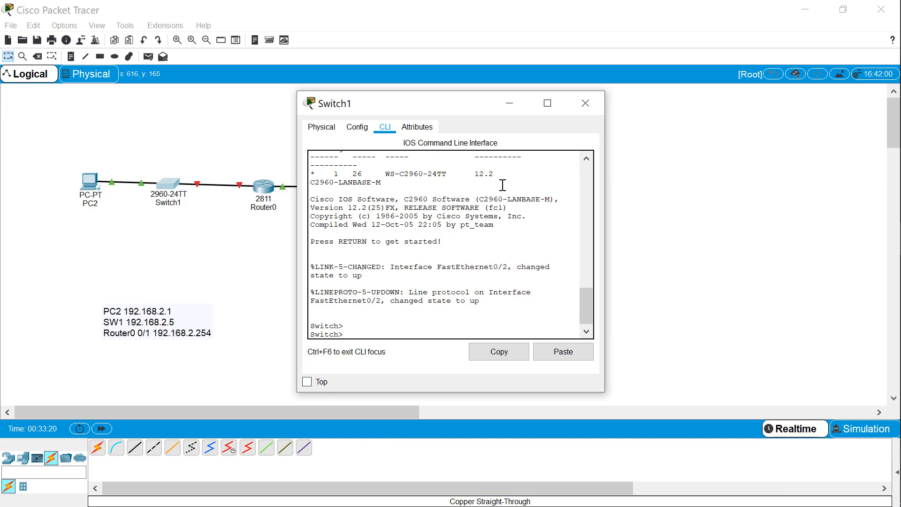
pyautogui.click(584, 111)
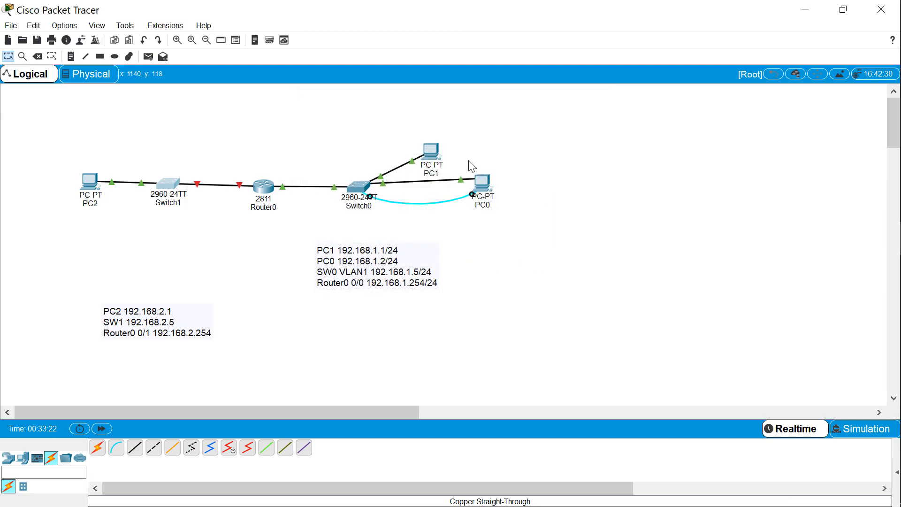
# Open Router0's command line and enter configuration mode for interface FastEthernet 0/1
pyautogui.click(256, 188)
pyautogui.click(256, 187)
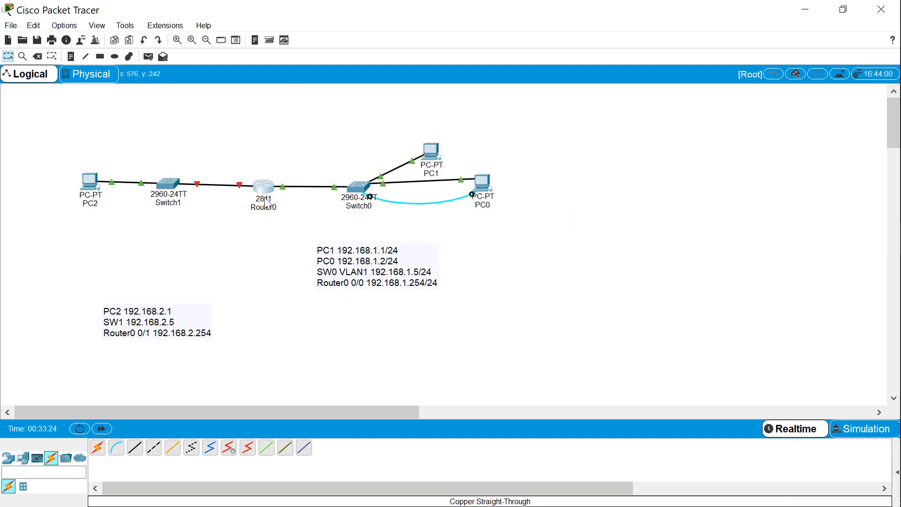
pyautogui.click(257, 193)
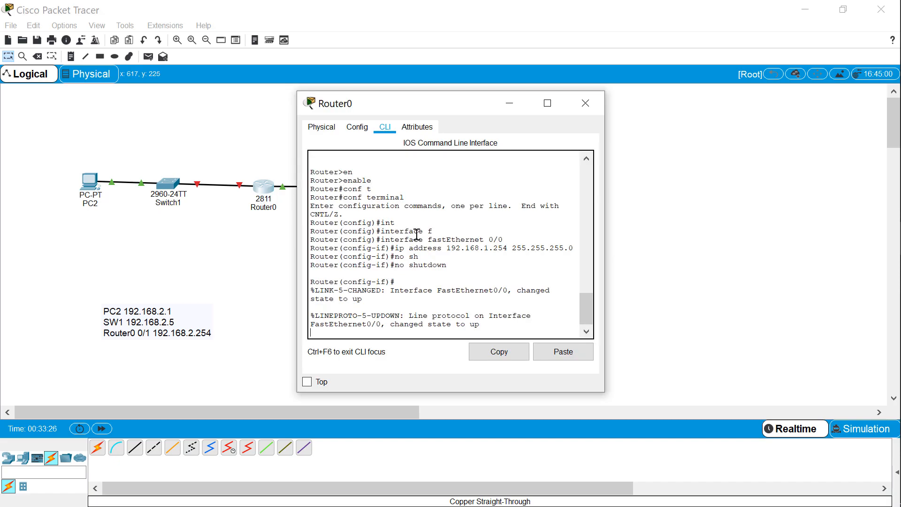
pyautogui.press('Return')
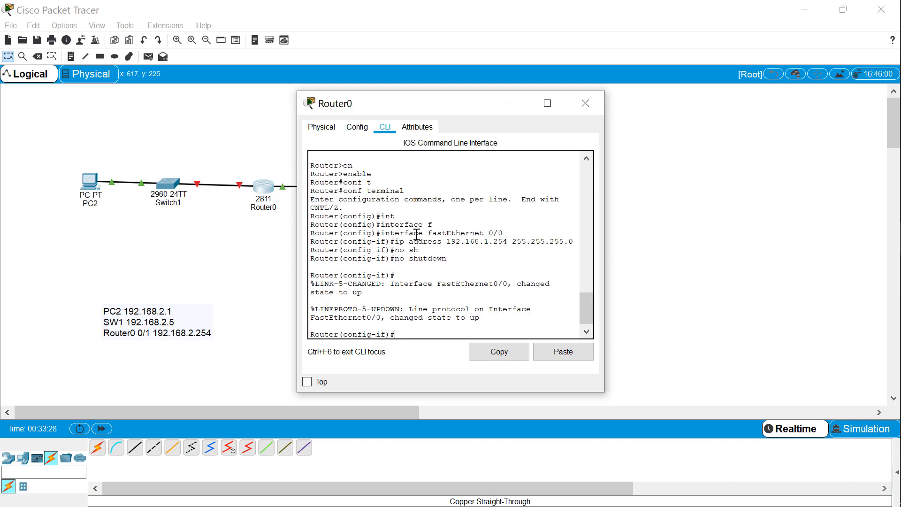
pyautogui.write('int')
pyautogui.press('Tab')
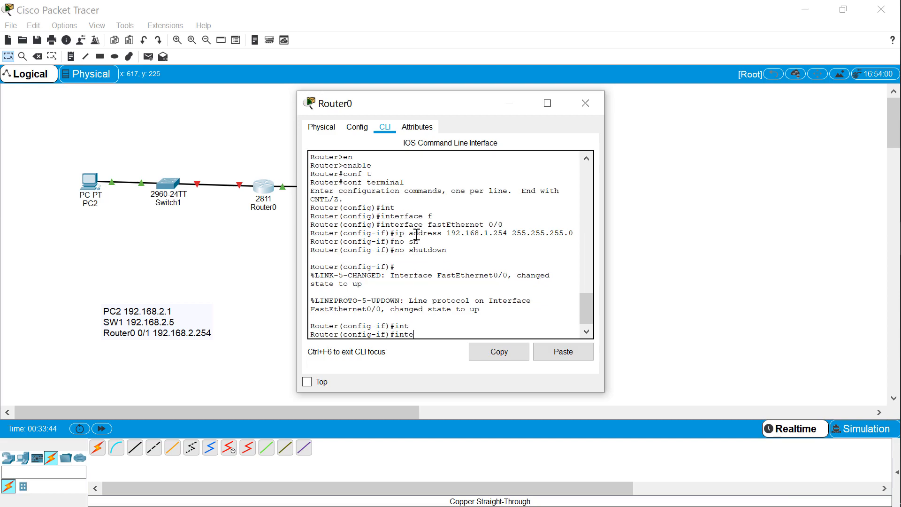
pyautogui.press('Tab')
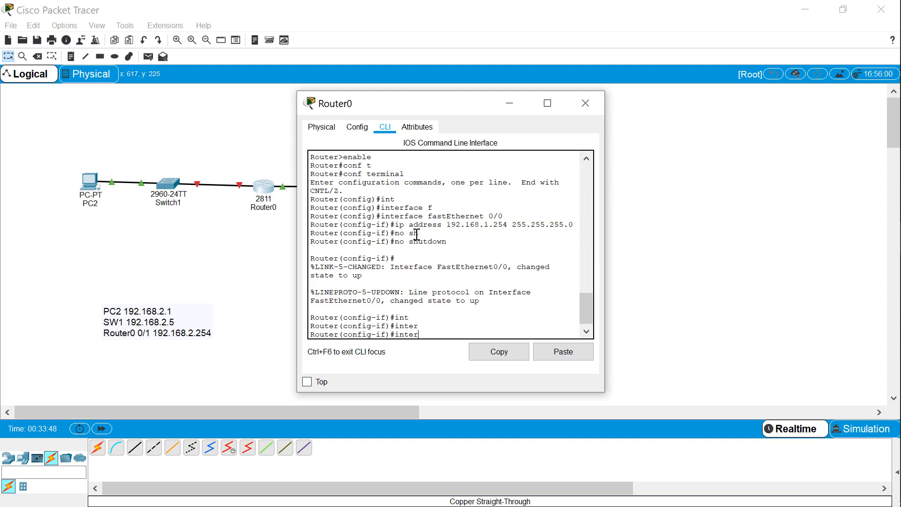
pyautogui.write('face f 0/1')
pyautogui.press('Return')
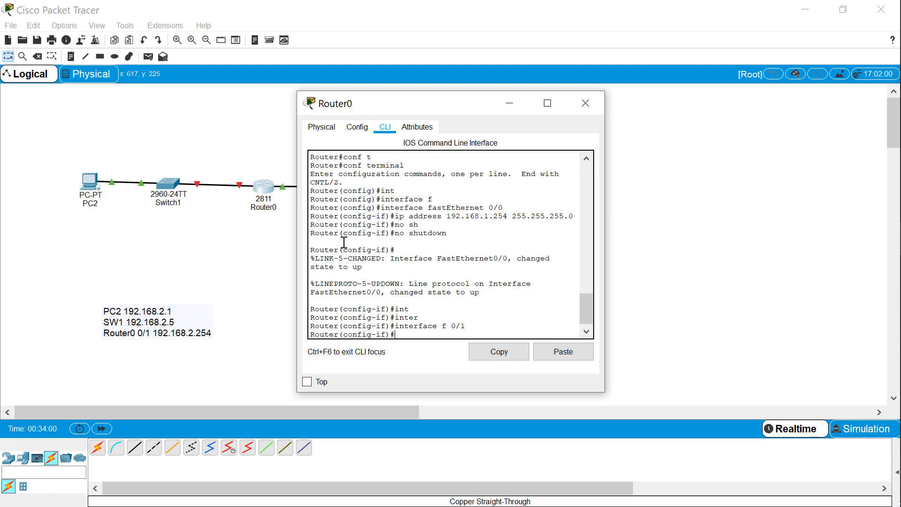
# Assign IP address 192.168.2.254 with mask 255.255.255.0 to Router0's FastEthernet 0/1
pyautogui.write('i')
pyautogui.write('p address 192.1678.2.254 255.255.2')
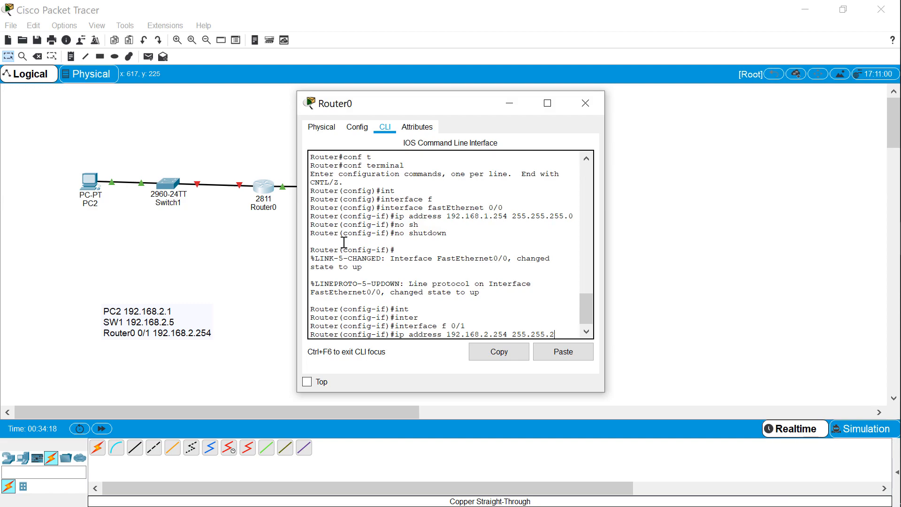
pyautogui.write('55.0')
pyautogui.press('Return')
# Enable Router0's FastEthernet 0/1 with no shutdown and close the router window
pyautogui.write('no')
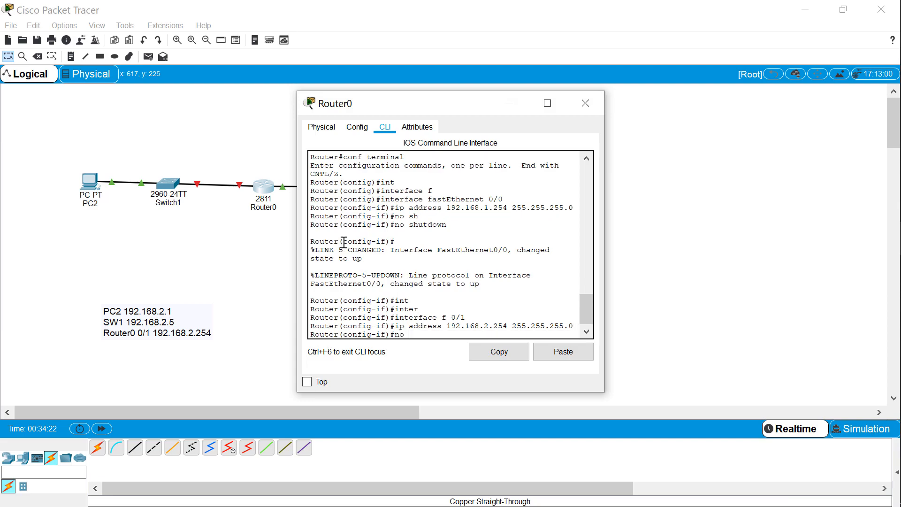
pyautogui.write(' sh')
pyautogui.press('Tab')
pyautogui.press('Return')
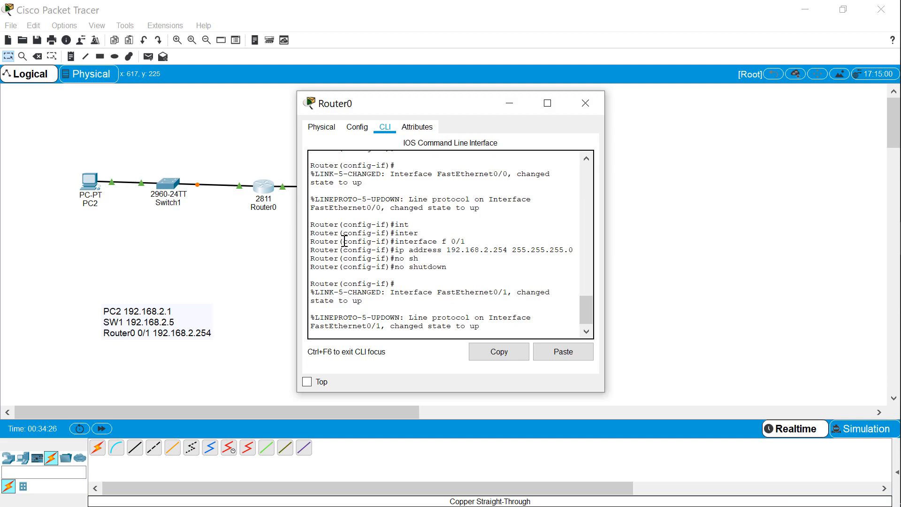
pyautogui.click(583, 111)
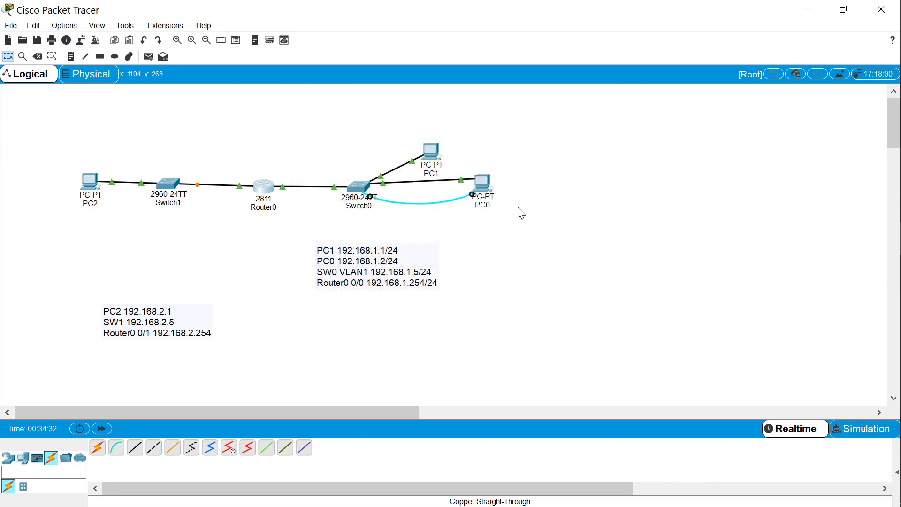
# Ping Router0's far-side interface 192.168.2.254 from PC0's command prompt
pyautogui.click(488, 188)
pyautogui.moveTo(479, 81); pyautogui.dragTo(687, 63)
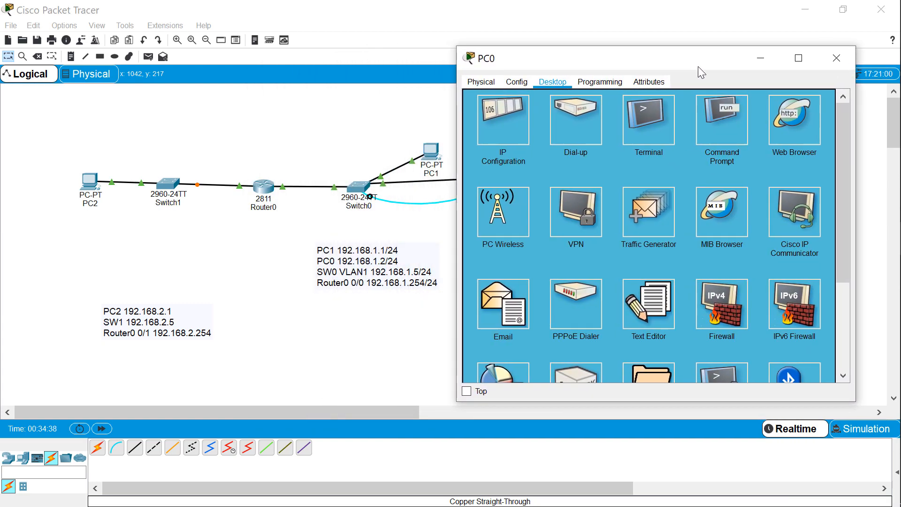
pyautogui.click(710, 134)
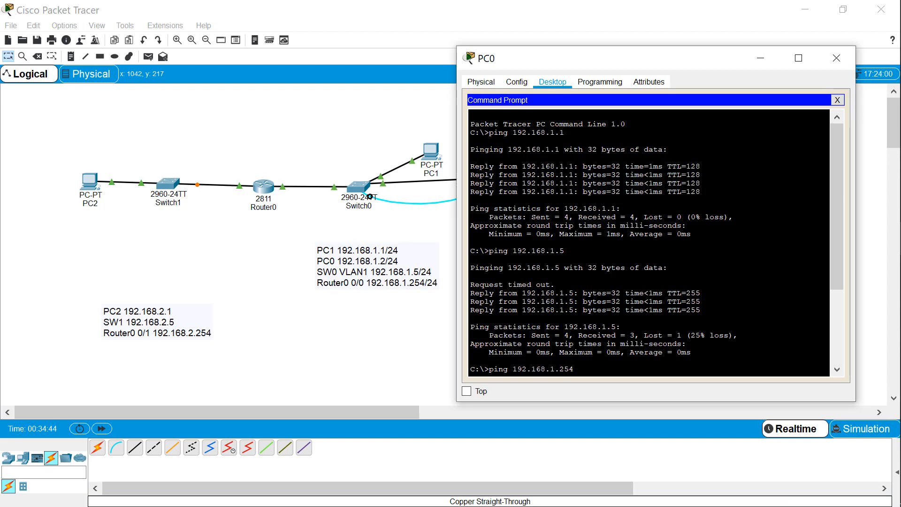
pyautogui.press('Up')
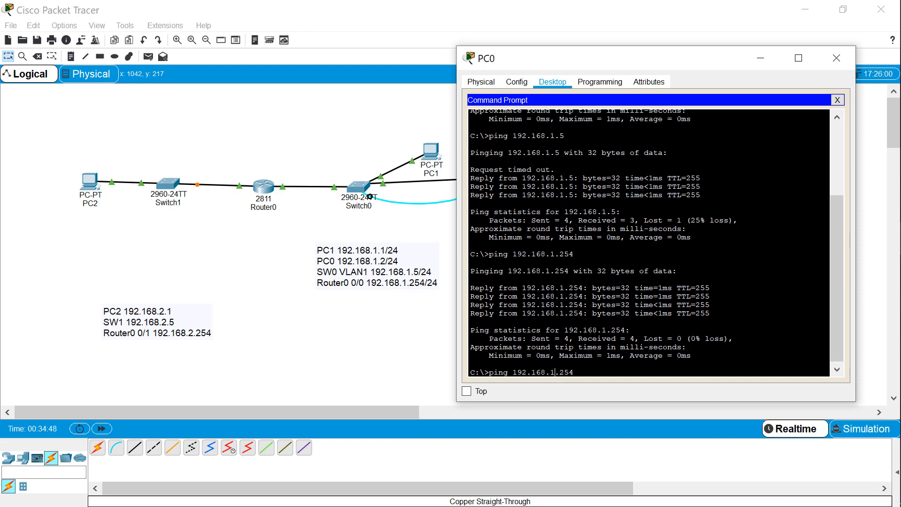
pyautogui.press('Left')
pyautogui.press('Left')
pyautogui.press('Left')
pyautogui.press('Left')
pyautogui.press('BackSpace')
pyautogui.write('2')
pyautogui.press('Return')
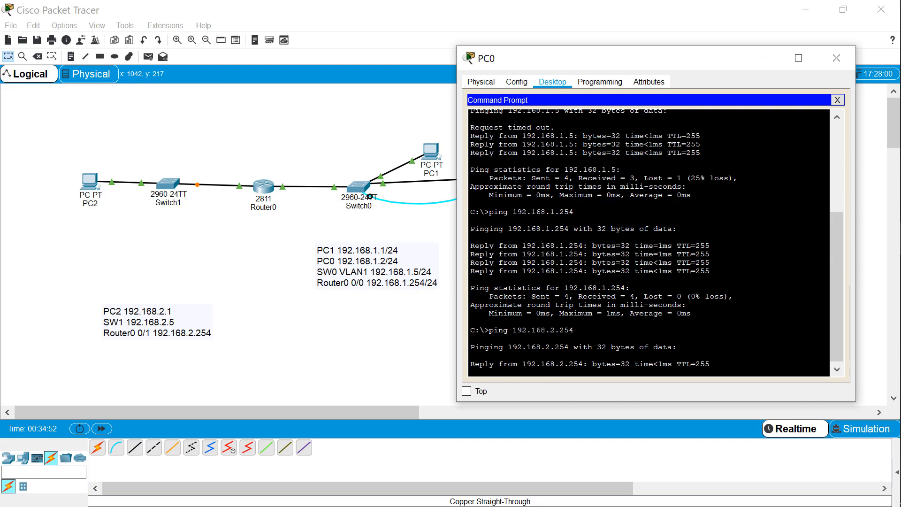
# Ping PC2 at 192.168.2.1 from PC0's command prompt, and close the PC0 window
pyautogui.moveTo(635, 59); pyautogui.dragTo(670, 57)
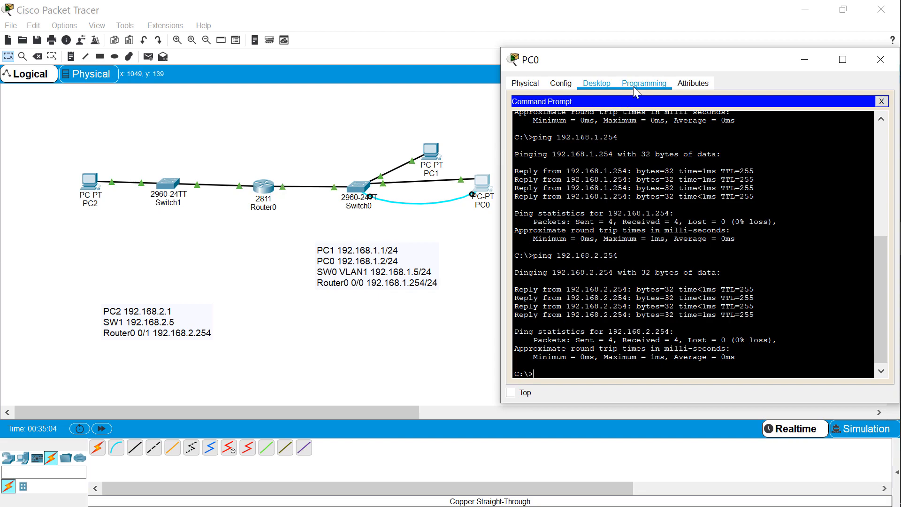
pyautogui.press('Up')
pyautogui.press('BackSpace')
pyautogui.press('BackSpace')
pyautogui.write('192.168.2.1')
pyautogui.press('Return')
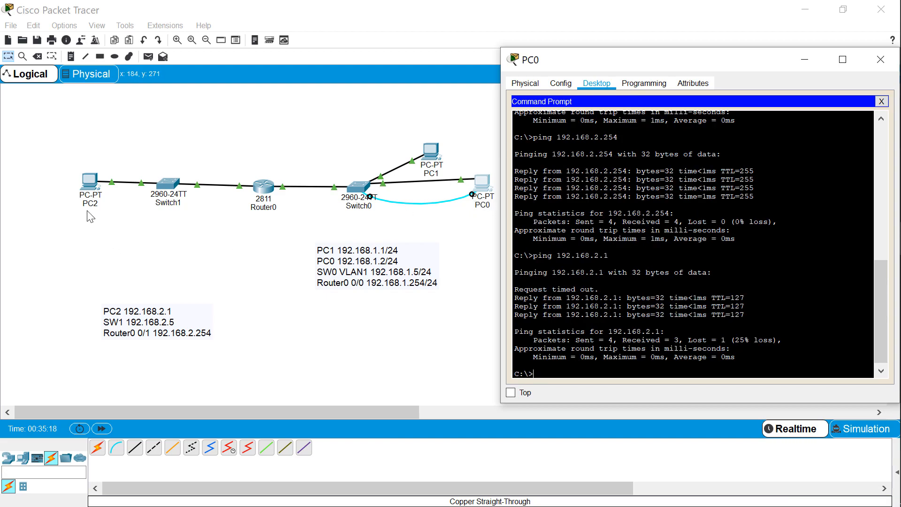
pyautogui.click(881, 60)
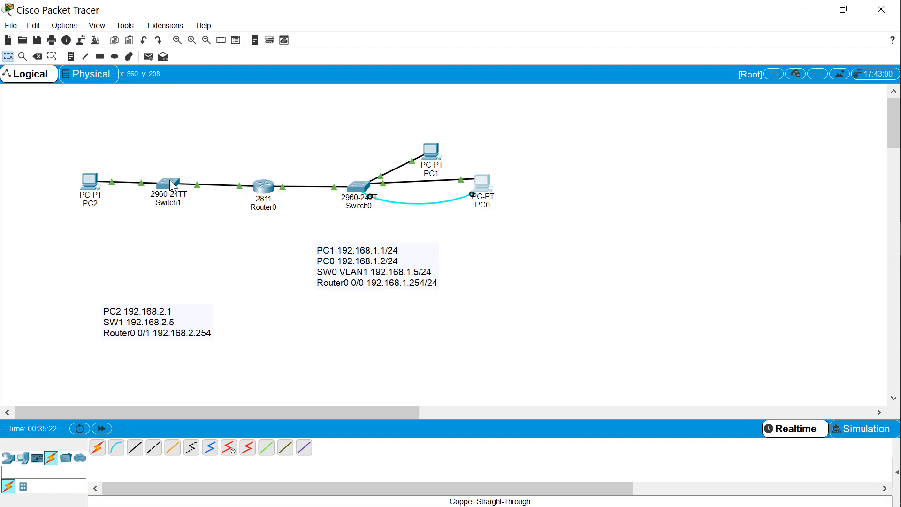
# Ping PC0 at 192.168.1.2 from PC2's command prompt
pyautogui.moveTo(172, 186)
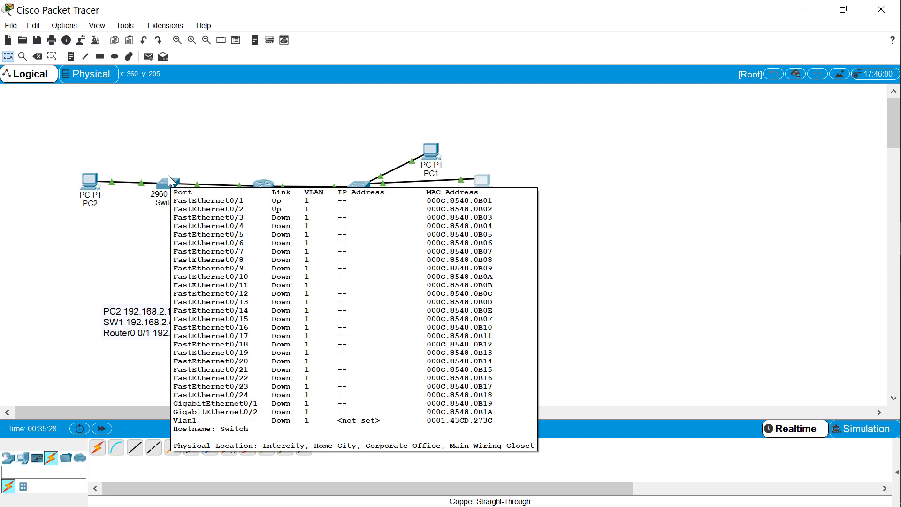
pyautogui.click(88, 183)
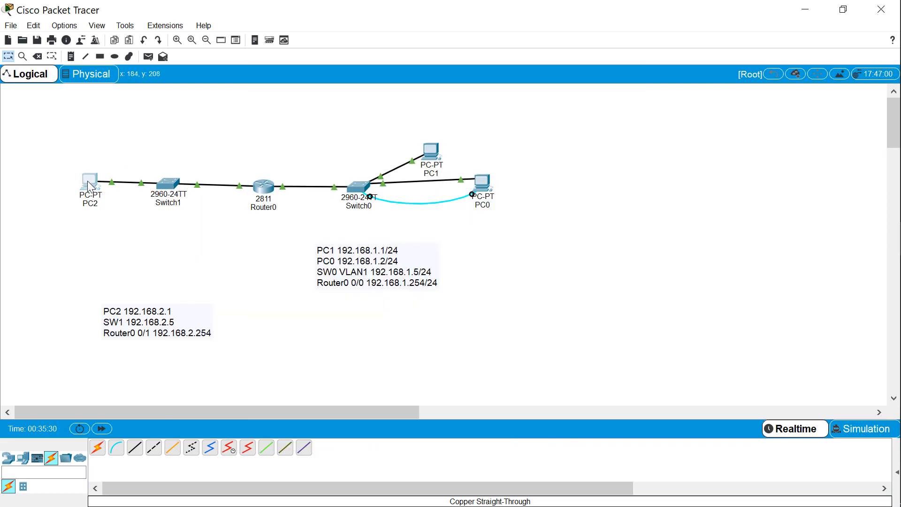
pyautogui.click(90, 184)
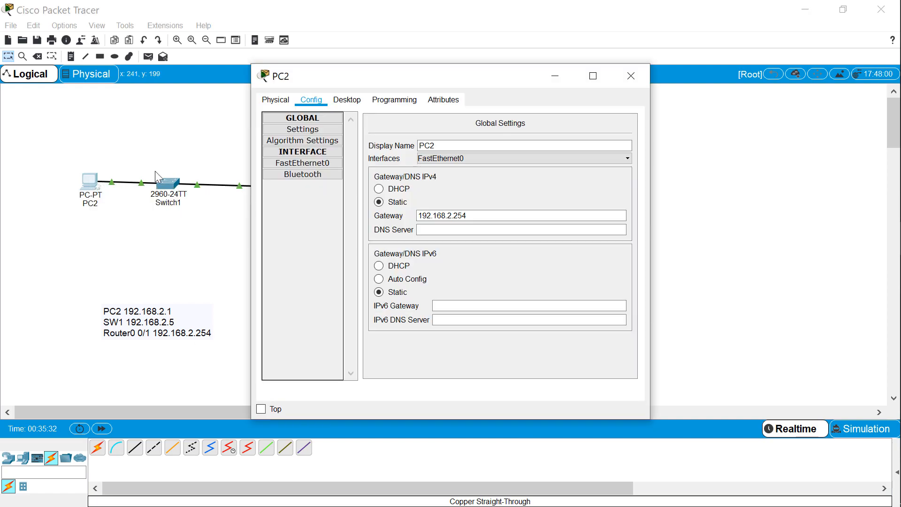
pyautogui.moveTo(465, 76); pyautogui.dragTo(654, 79)
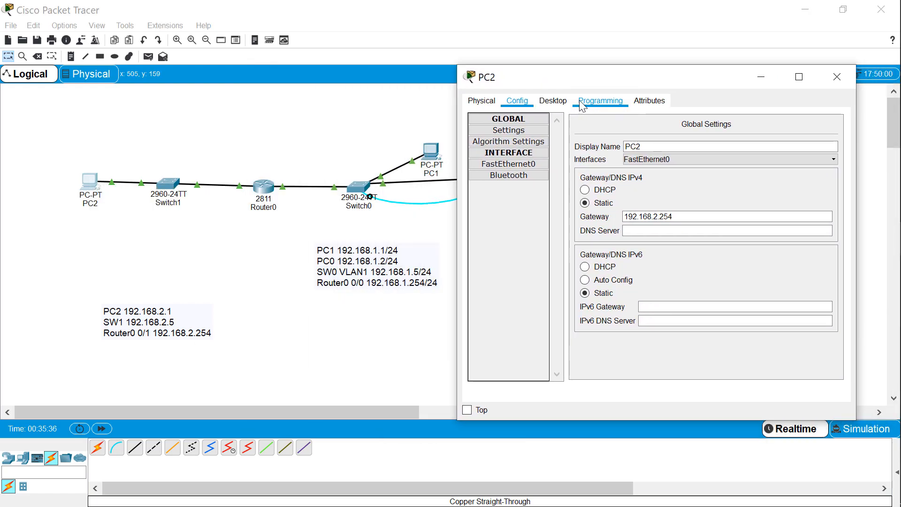
pyautogui.click(555, 98)
pyautogui.click(709, 124)
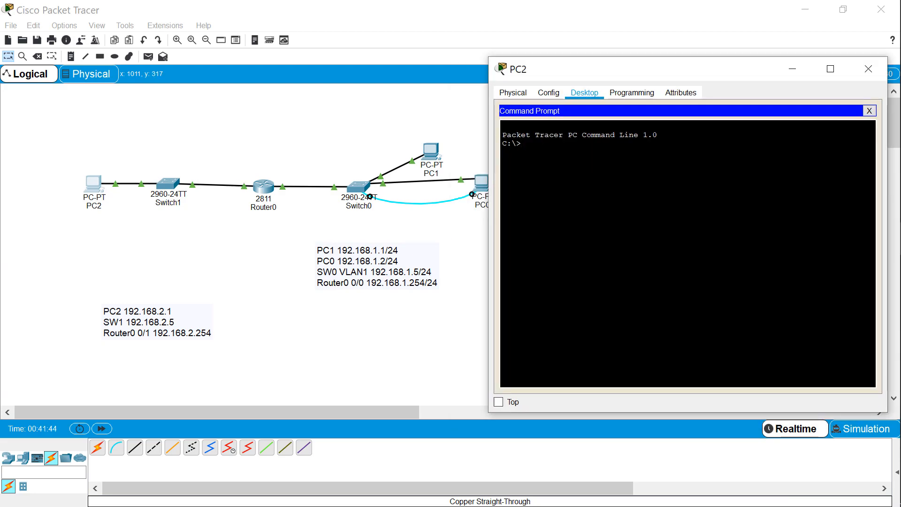
pyautogui.write('ping 192.168.1.2')
pyautogui.press('Return')
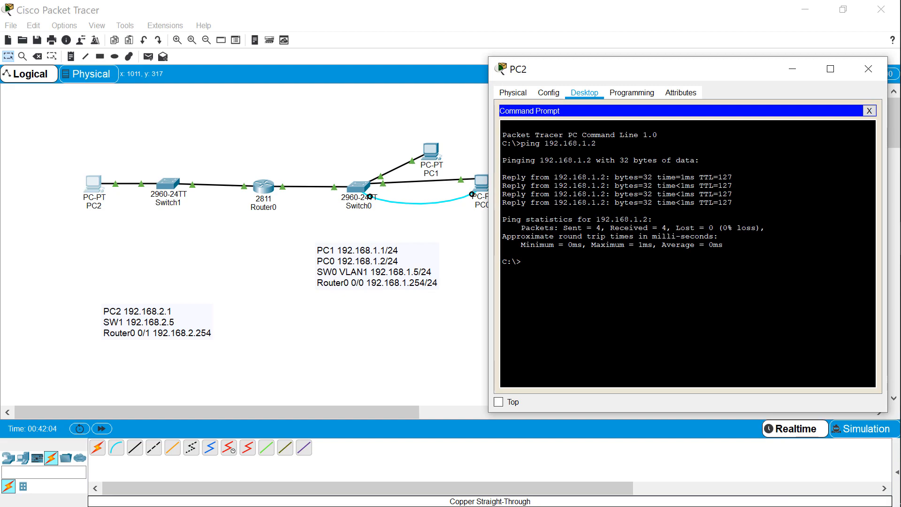
pyautogui.moveTo(899, 329)
pyautogui.click(884, 306)
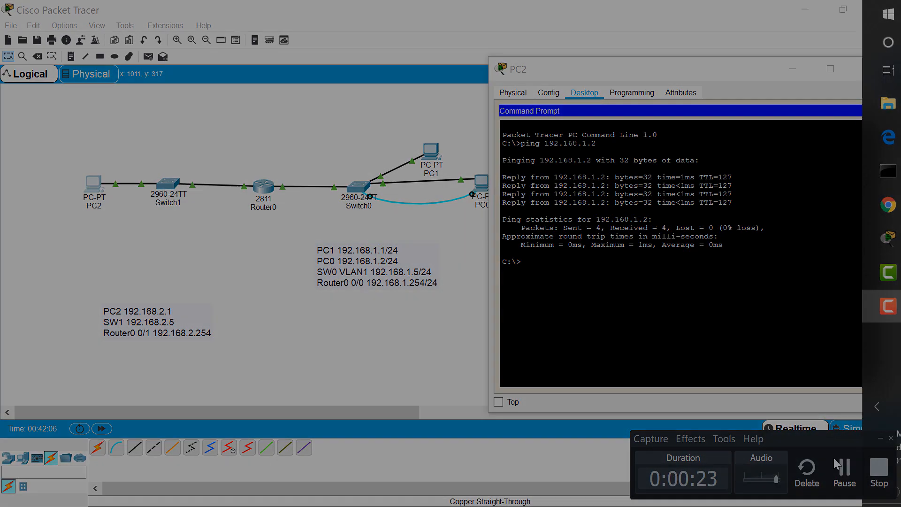